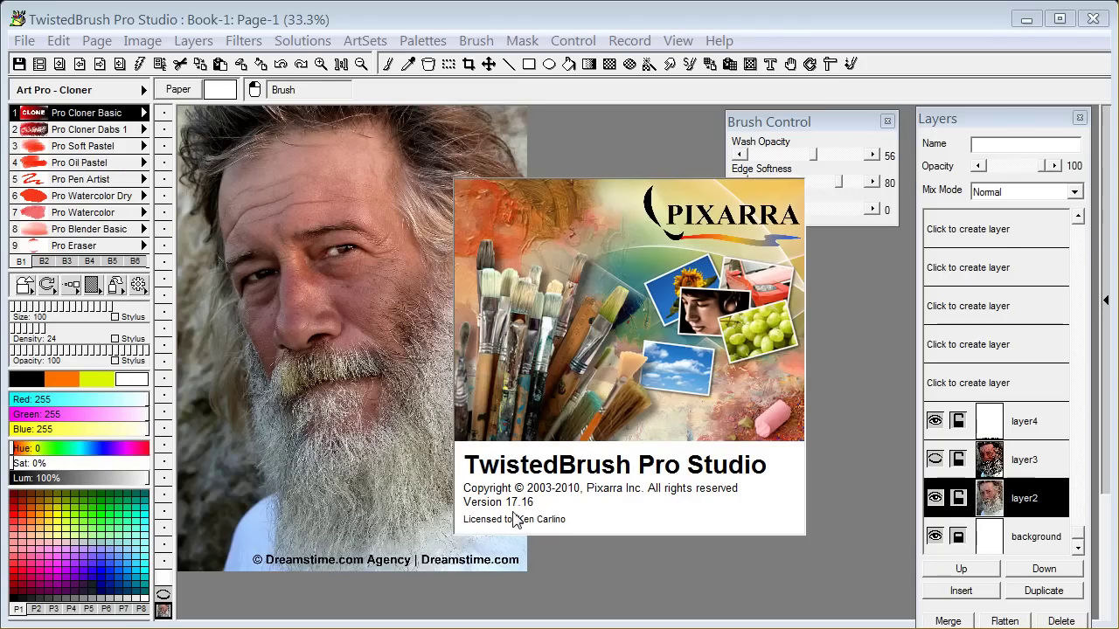
Dismiss the startup splash screen so the bearded-man portrait is fully visible.
left_click(636, 408)
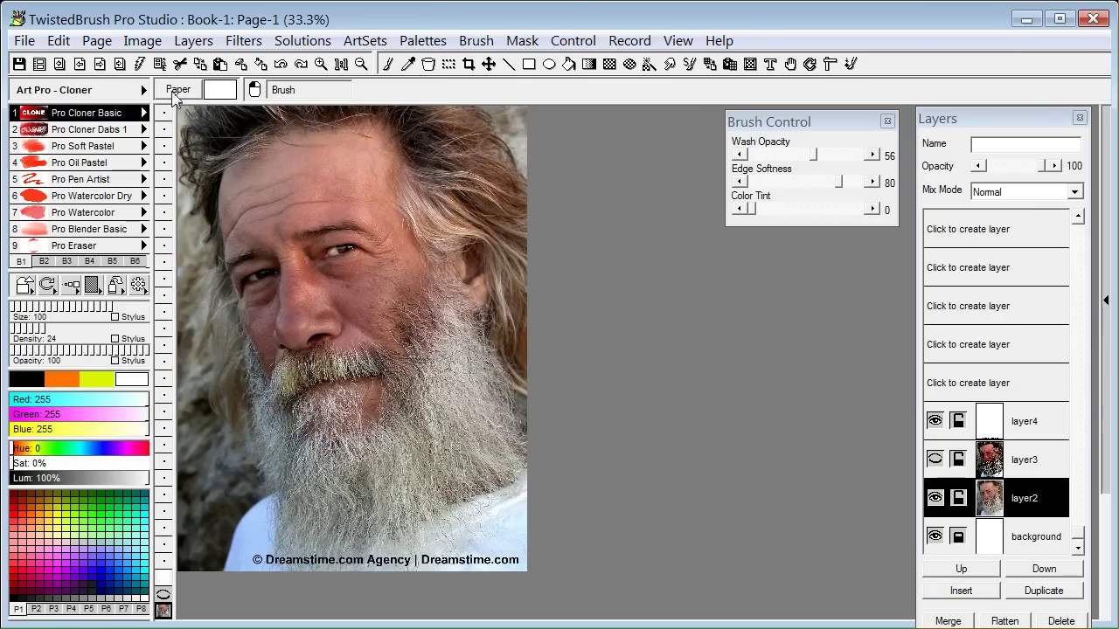
left_click(97, 41)
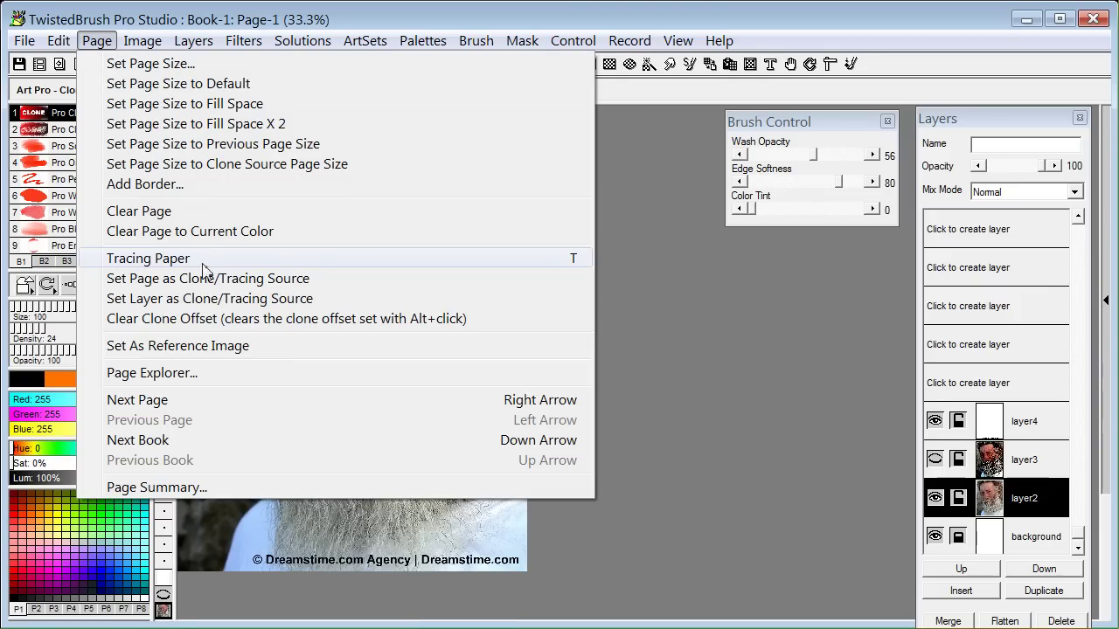
Set the portrait page as the clone/tracing source from the Page menu.
left_click(194, 296)
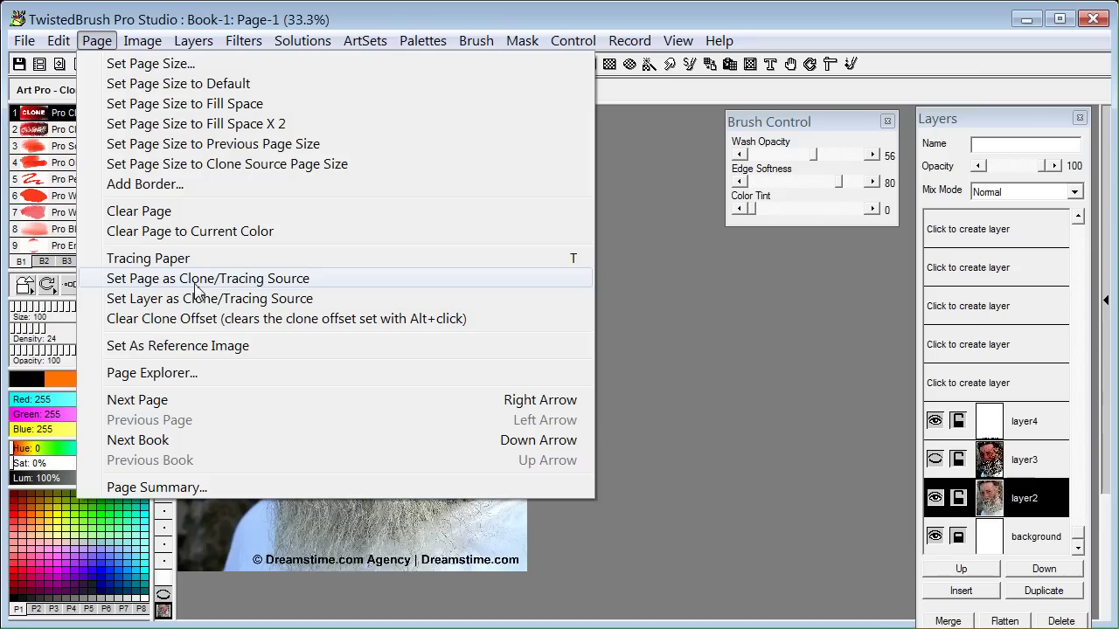
left_click(201, 287)
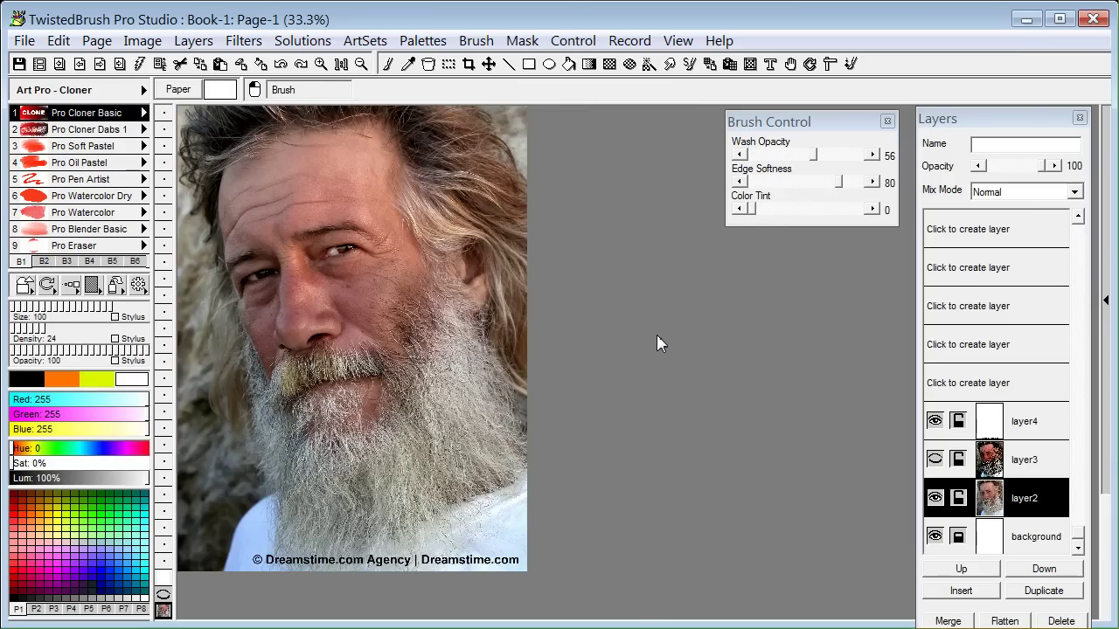
Move to blank Page-2, resize it to the clone source page size, and add layer2.
key("Page_Down")
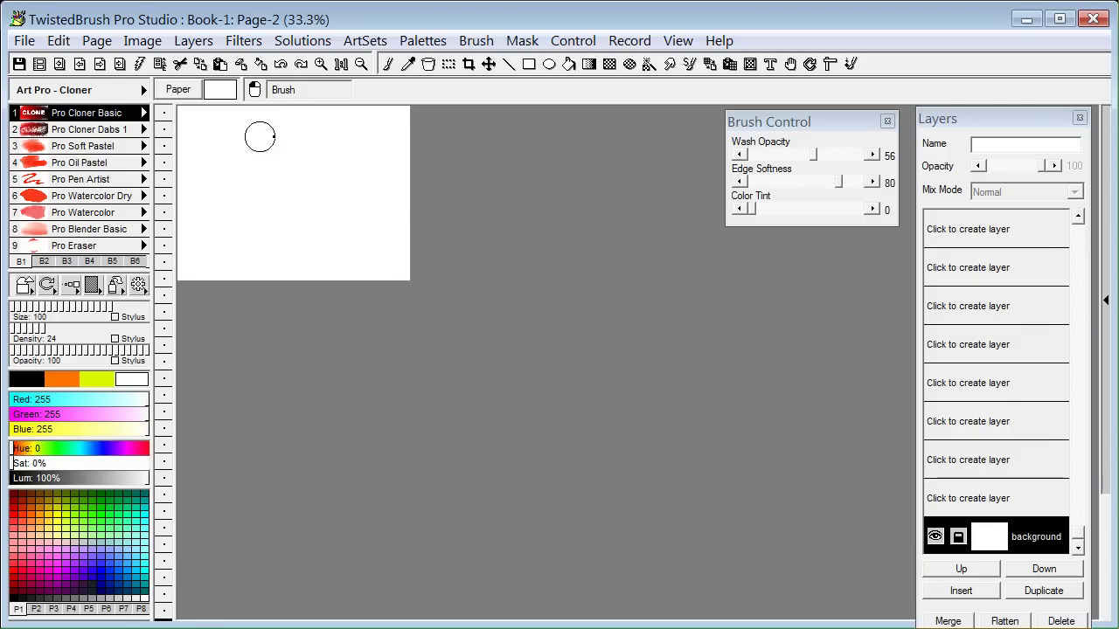
left_click(96, 44)
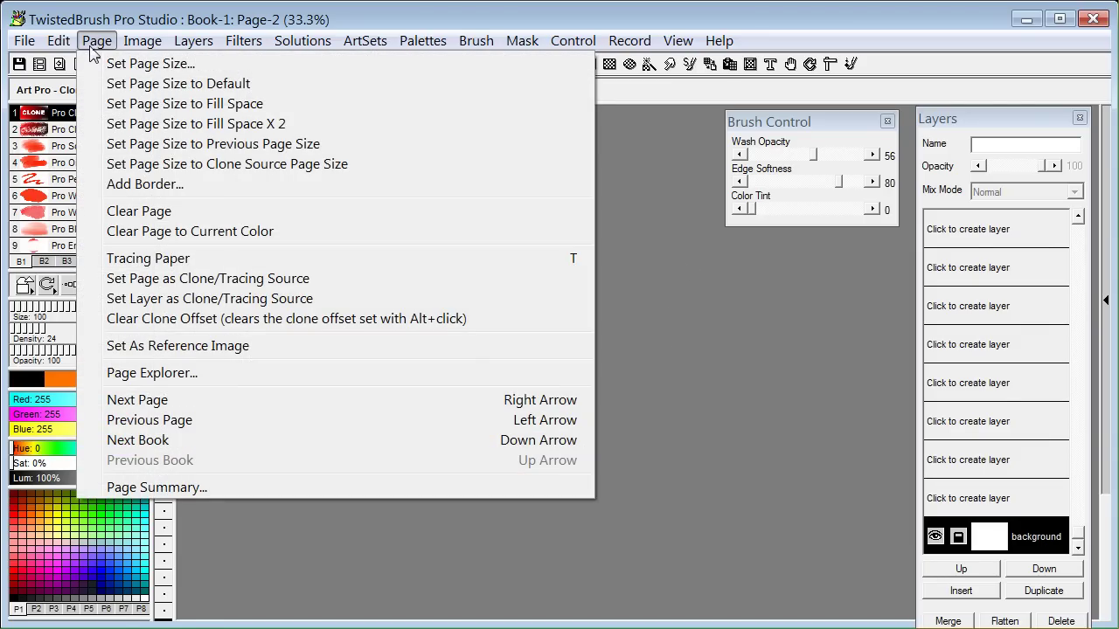
left_click(230, 166)
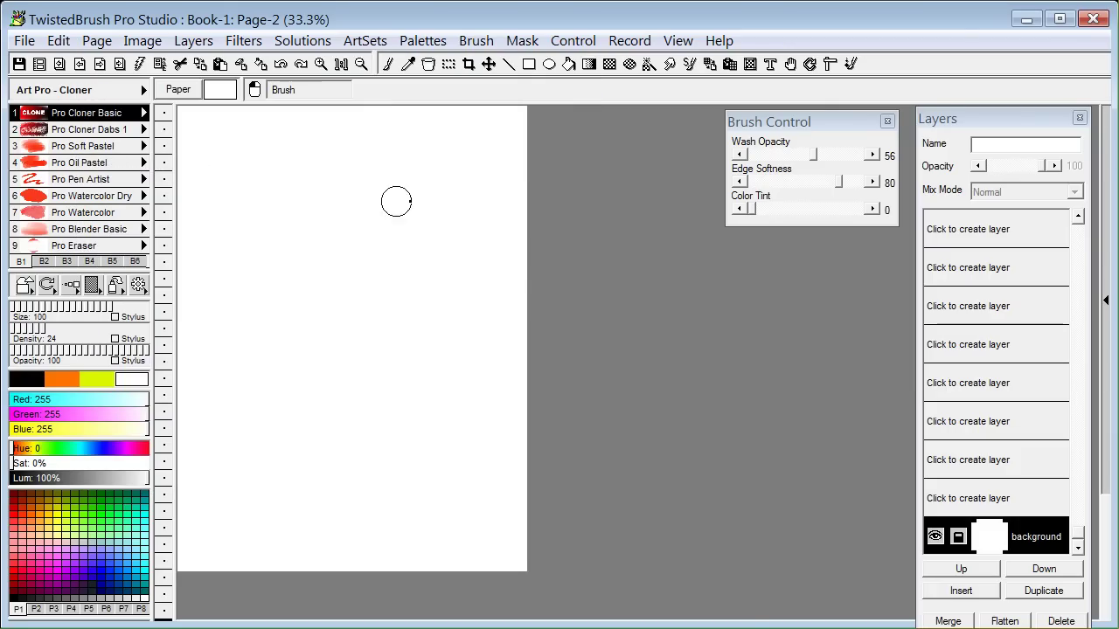
left_click(968, 498)
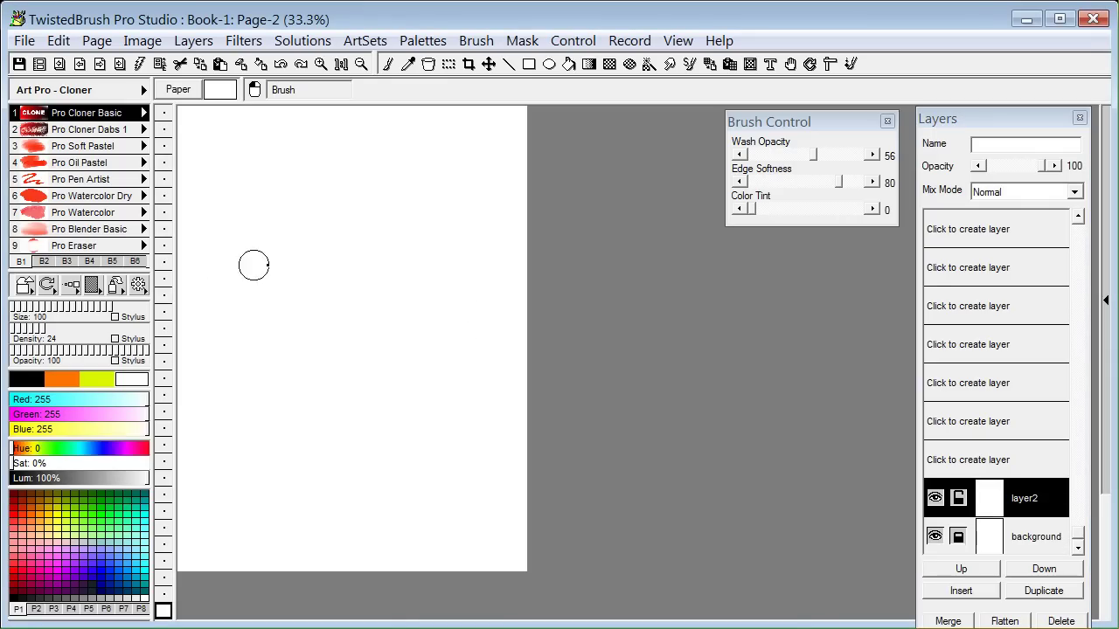
Make Pro Cloner Dabs 1 the active brush after browsing the Select Brush dialog.
left_click(87, 131)
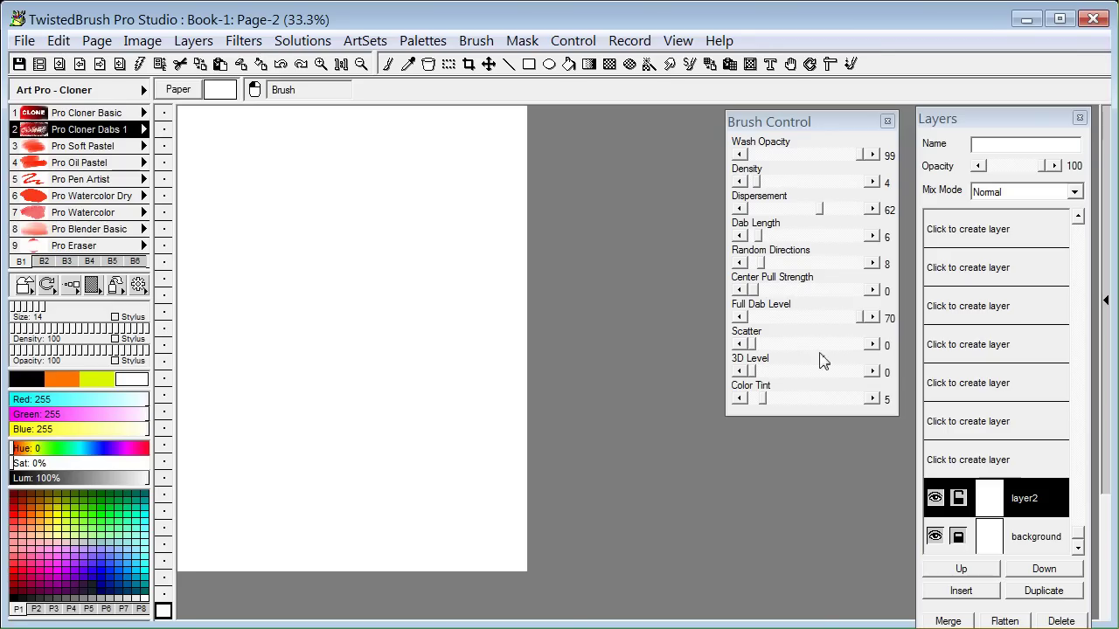
left_click(141, 130)
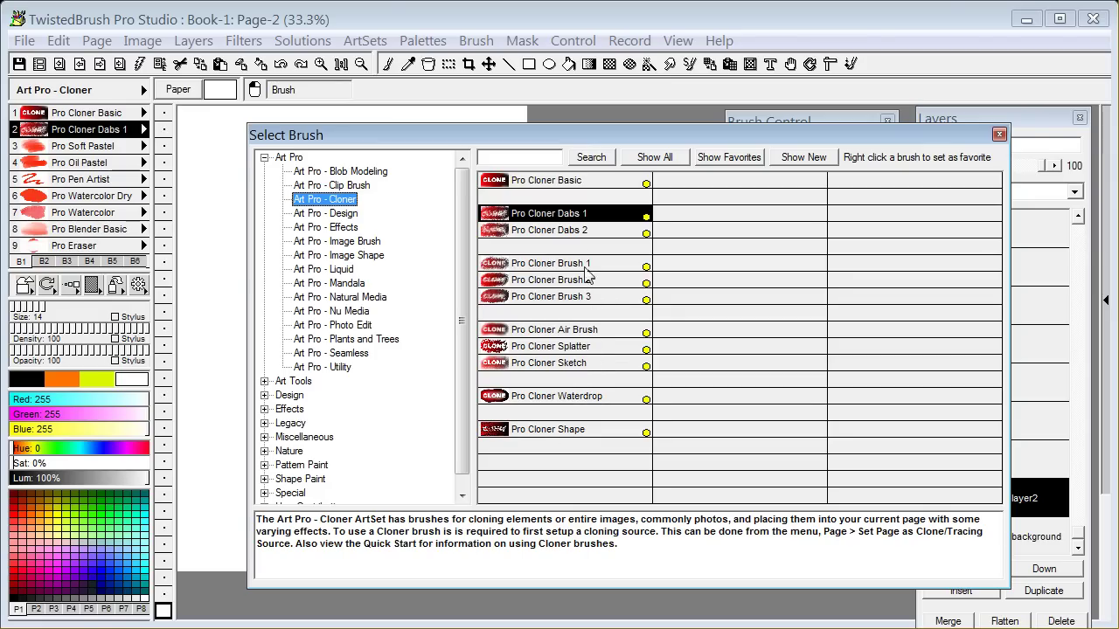
left_click(999, 133)
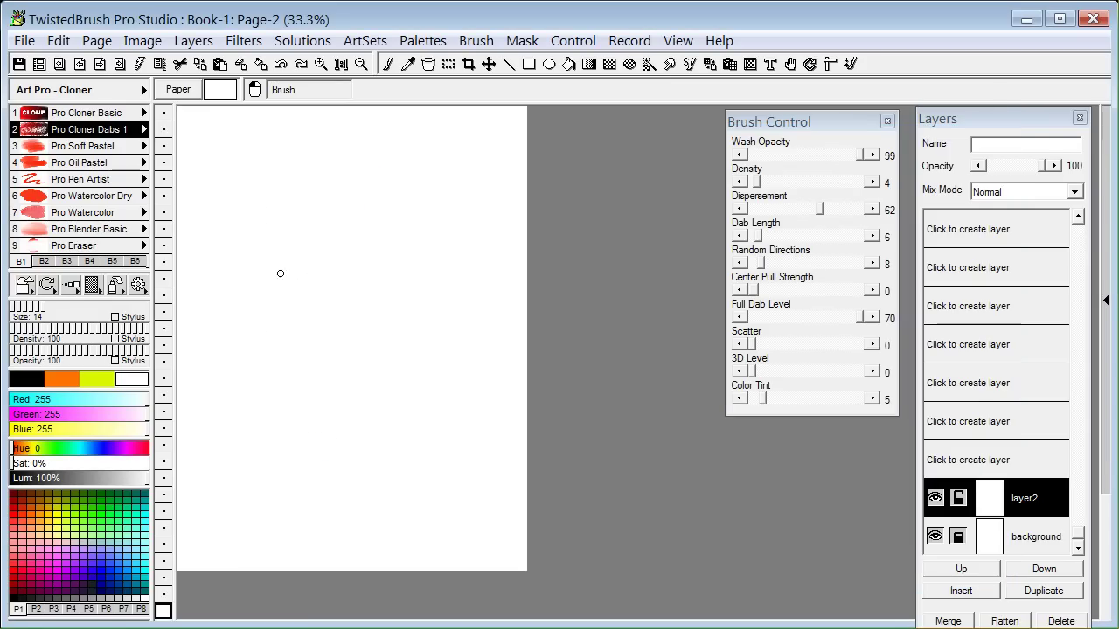
Paint directional cloned dabs over the man's brow, eye and upper cheek, then view at 1:1.
mouse_move(284, 282)
left_mouse_down()
mouse_move(375, 241)
mouse_move(352, 260)
mouse_move(277, 285)
mouse_move(394, 228)
mouse_move(258, 275)
mouse_move(407, 215)
mouse_move(254, 253)
mouse_move(415, 208)
mouse_move(410, 201)
mouse_move(289, 217)
mouse_move(228, 254)
mouse_move(248, 234)
mouse_move(246, 216)
mouse_move(333, 212)
mouse_move(241, 229)
mouse_move(397, 180)
mouse_move(367, 208)
left_mouse_up()
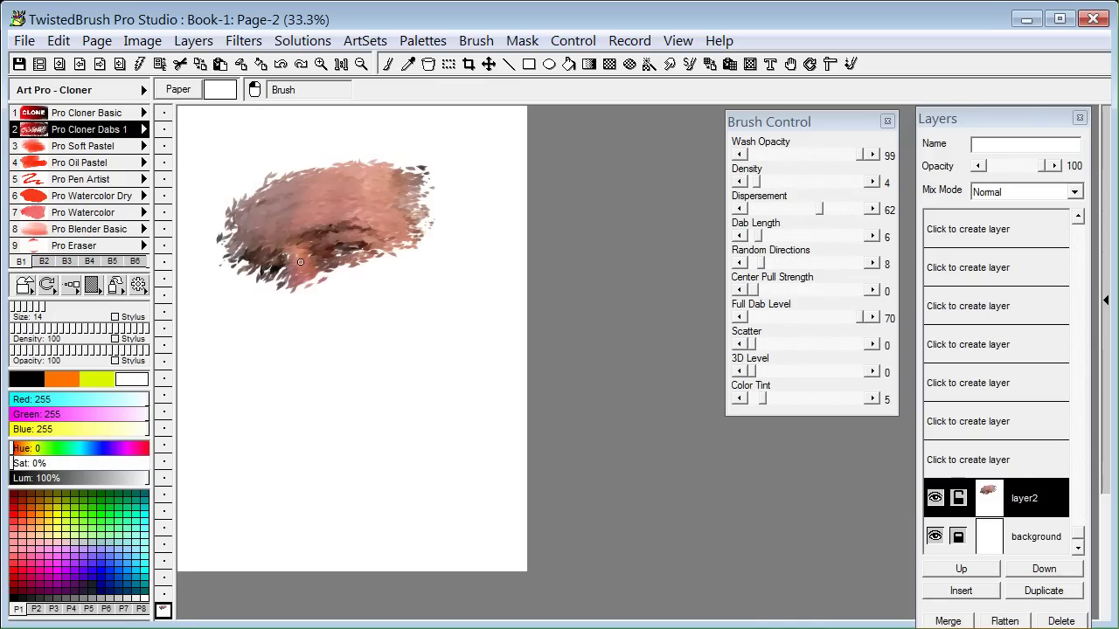
mouse_move(300, 262)
left_mouse_down()
mouse_move(330, 269)
mouse_move(315, 267)
mouse_move(418, 248)
mouse_move(317, 268)
mouse_move(428, 226)
mouse_move(351, 255)
mouse_move(397, 229)
mouse_move(287, 253)
mouse_move(306, 320)
left_mouse_up()
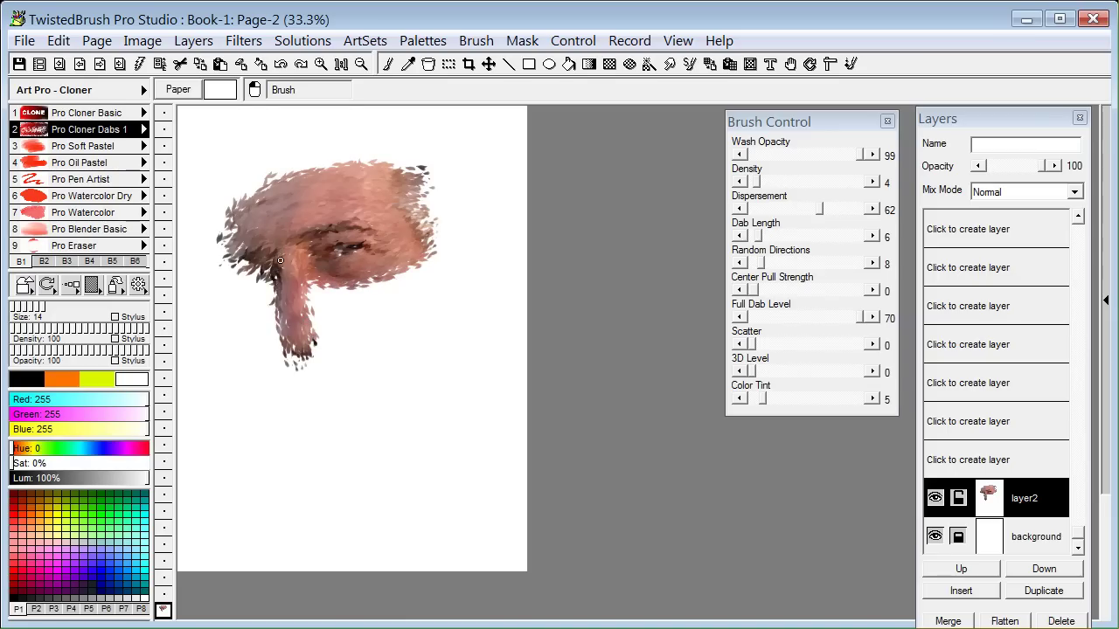
mouse_move(281, 260)
left_mouse_down()
mouse_move(336, 310)
mouse_move(420, 280)
mouse_move(321, 297)
mouse_move(411, 301)
mouse_move(363, 311)
mouse_move(378, 312)
mouse_move(412, 257)
left_mouse_up()
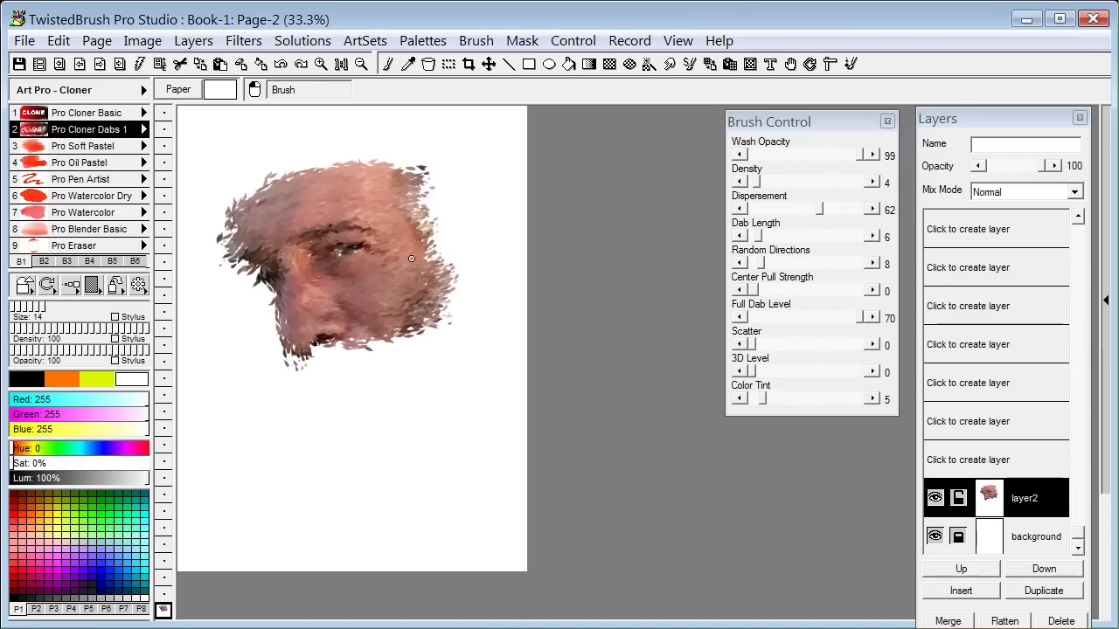
left_click(341, 64)
Add cloned dabs that darken the eyebrow and fill out the cheek and left jaw edge.
key("space")
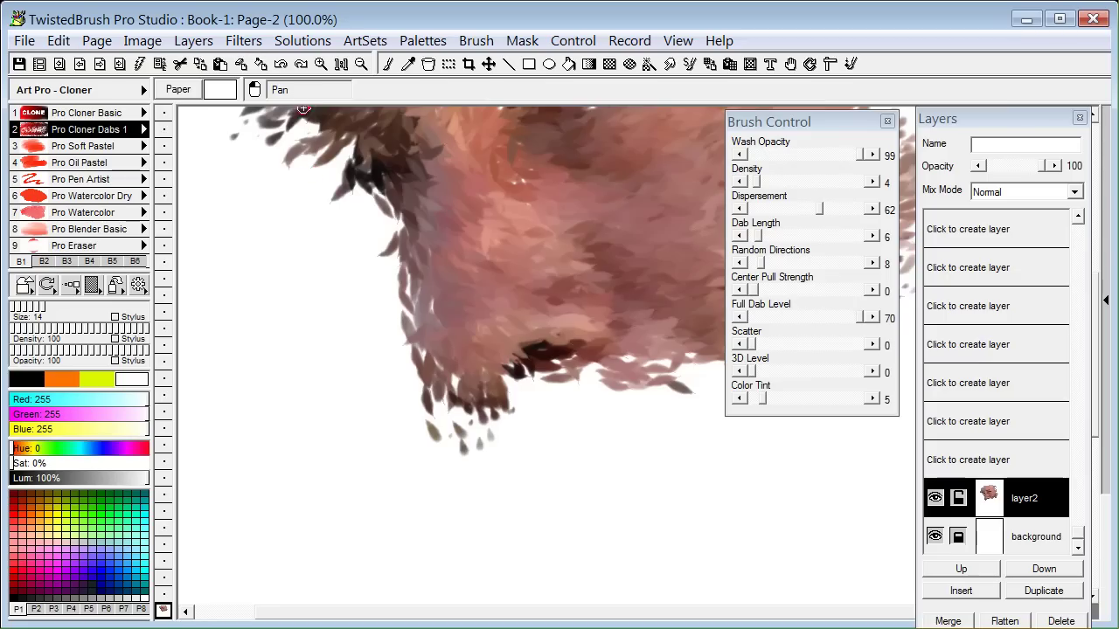
left_click_drag(534, 193, 417, 409)
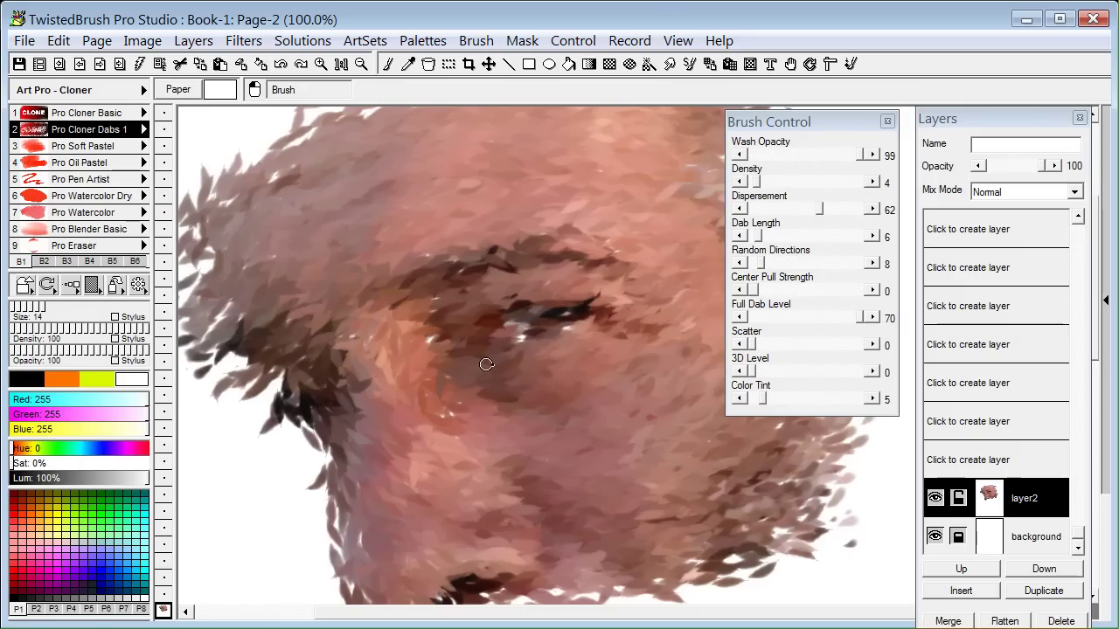
mouse_move(423, 394)
left_mouse_down()
mouse_move(525, 429)
mouse_move(428, 312)
mouse_move(410, 349)
mouse_move(526, 283)
mouse_move(460, 350)
mouse_move(615, 313)
mouse_move(396, 350)
mouse_move(453, 331)
mouse_move(454, 275)
mouse_move(362, 288)
mouse_move(468, 215)
mouse_move(342, 245)
mouse_move(420, 196)
mouse_move(387, 163)
mouse_move(237, 216)
mouse_move(429, 121)
left_mouse_up()
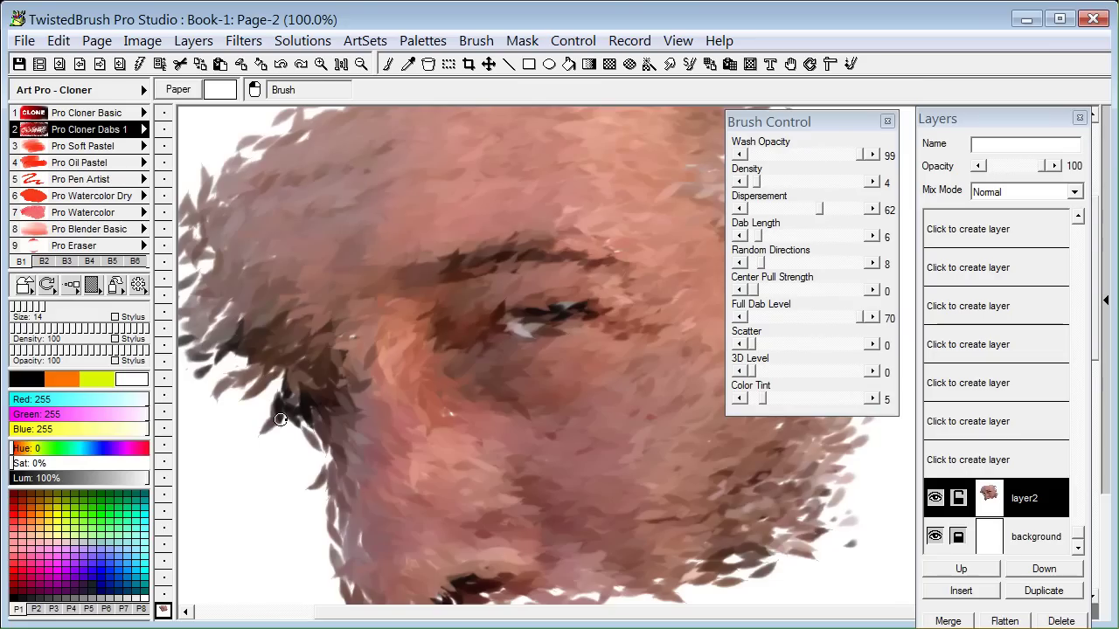
mouse_move(280, 420)
left_mouse_down()
mouse_move(273, 529)
mouse_move(228, 380)
mouse_move(280, 541)
left_mouse_up()
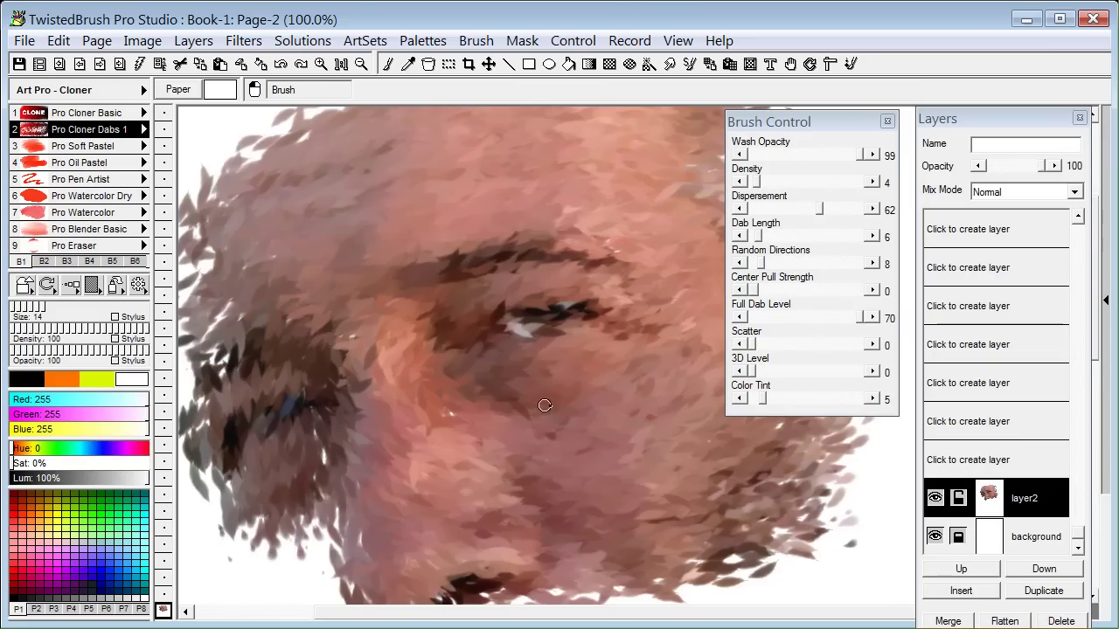
left_click_drag(543, 430, 448, 306)
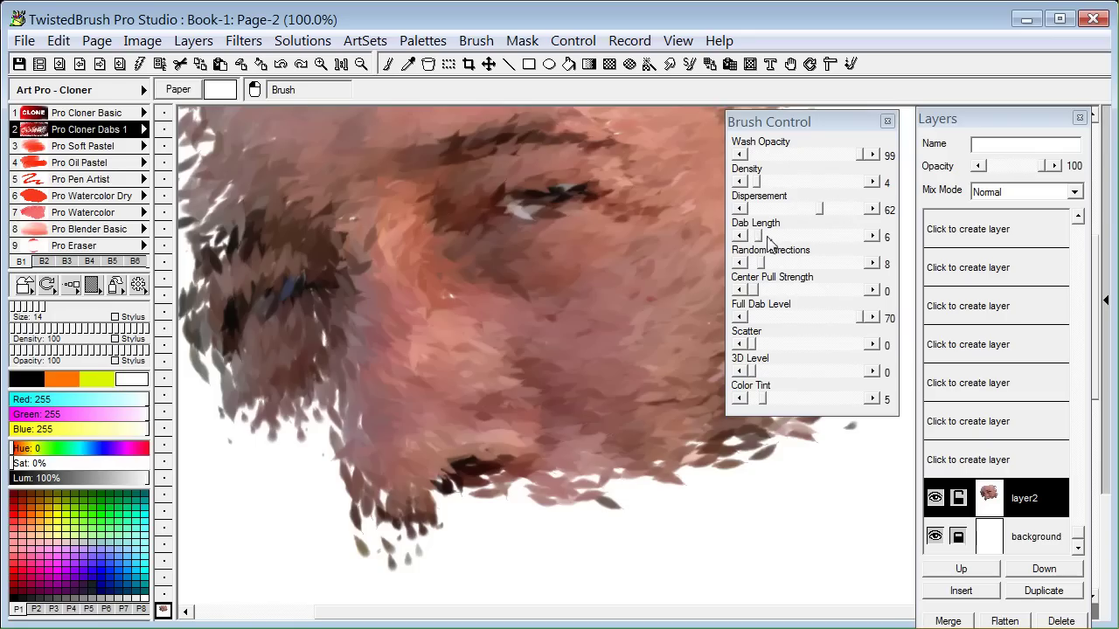
Set Dab Length to 26 and paint long streaky beard strokes below the face.
left_click_drag(758, 236, 782, 242)
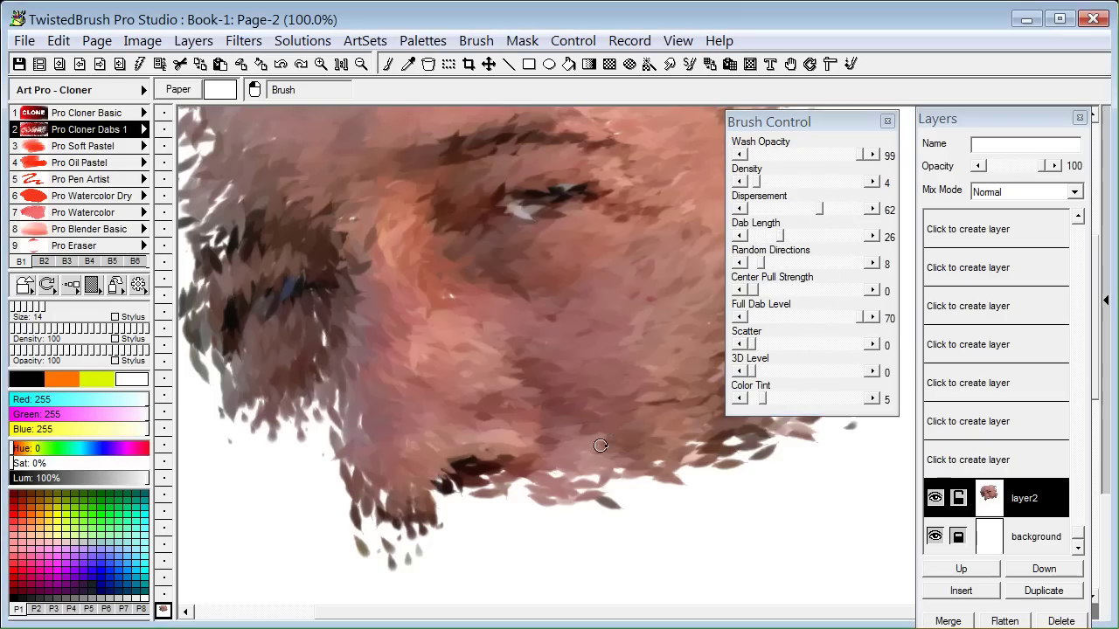
mouse_move(472, 499)
left_mouse_down()
mouse_move(611, 560)
mouse_move(909, 489)
left_mouse_up()
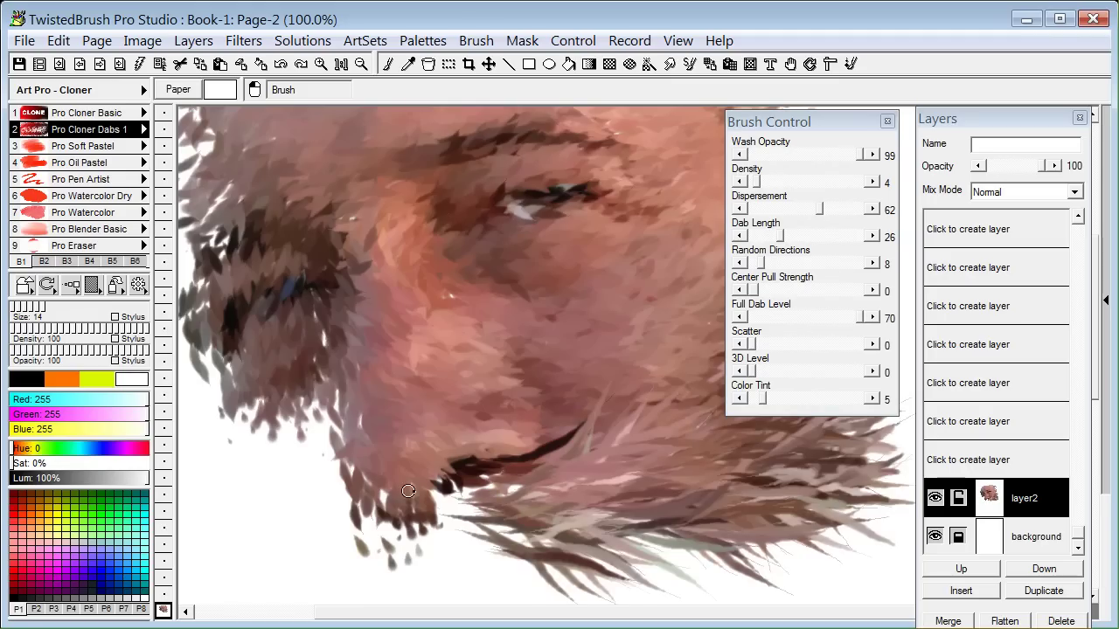
left_click_drag(408, 492, 724, 437)
left_click_drag(563, 489, 867, 419)
left_click_drag(413, 525, 821, 454)
left_click_drag(455, 472, 188, 559)
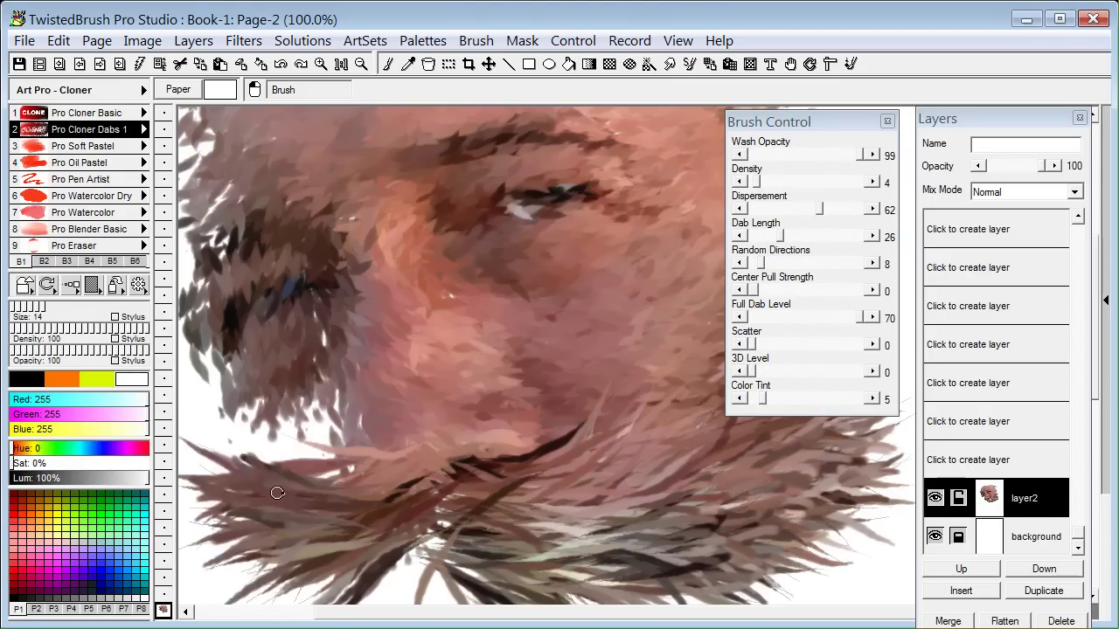
left_click_drag(323, 410, 188, 559)
left_click_drag(323, 375, 188, 498)
left_click_drag(407, 527, 188, 585)
left_click_drag(454, 477, 188, 568)
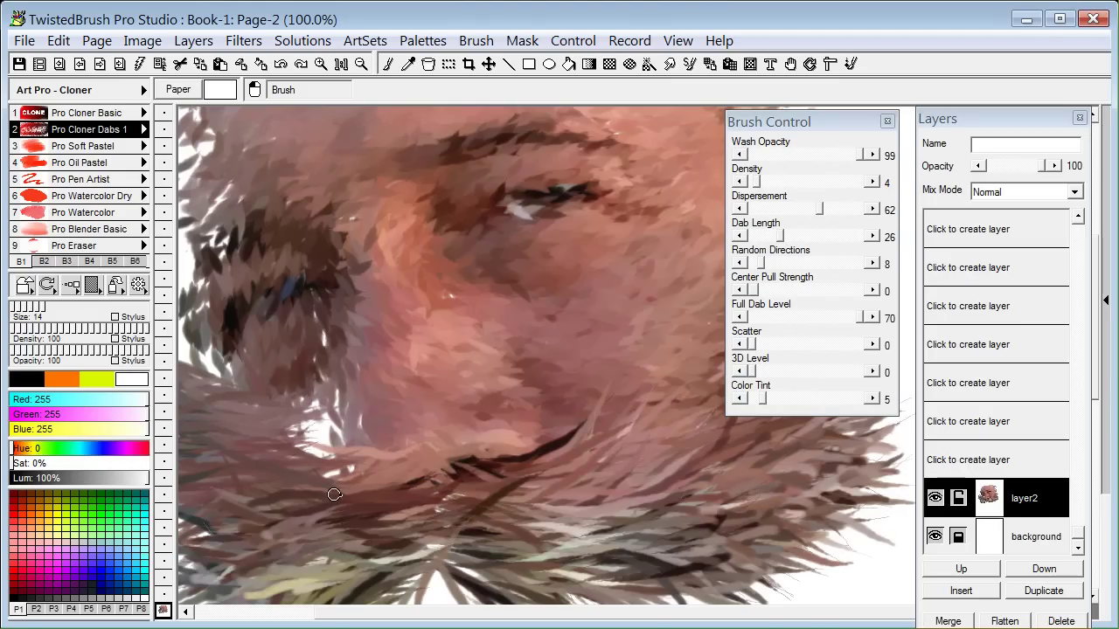
Extend the beard out to the right and down below the chin.
left_click(340, 64)
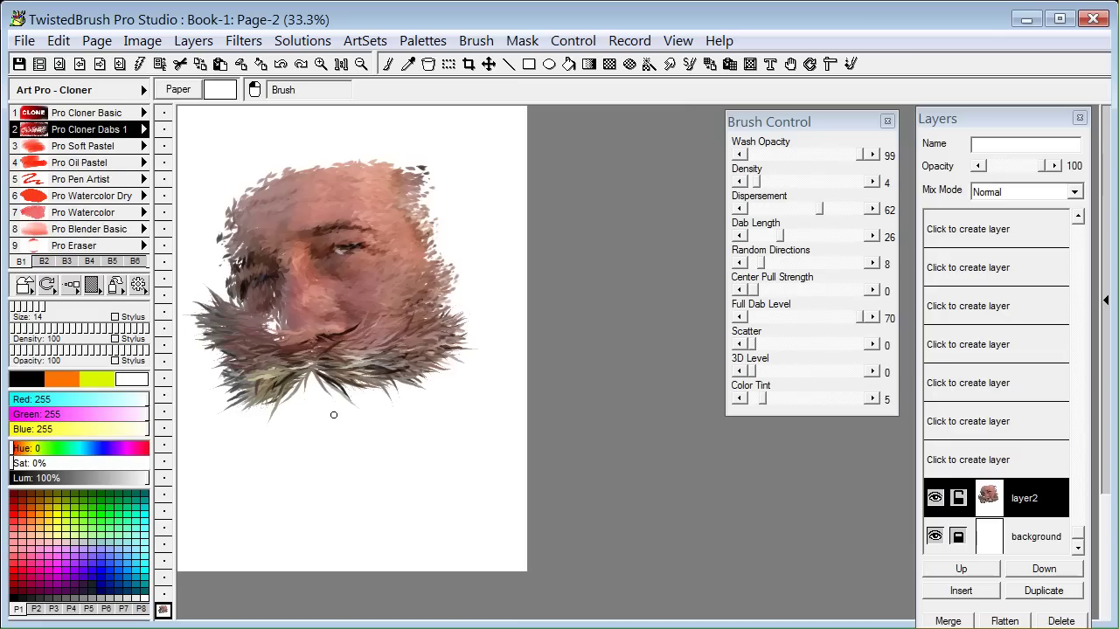
left_click_drag(333, 414, 446, 419)
left_click_drag(375, 384, 525, 367)
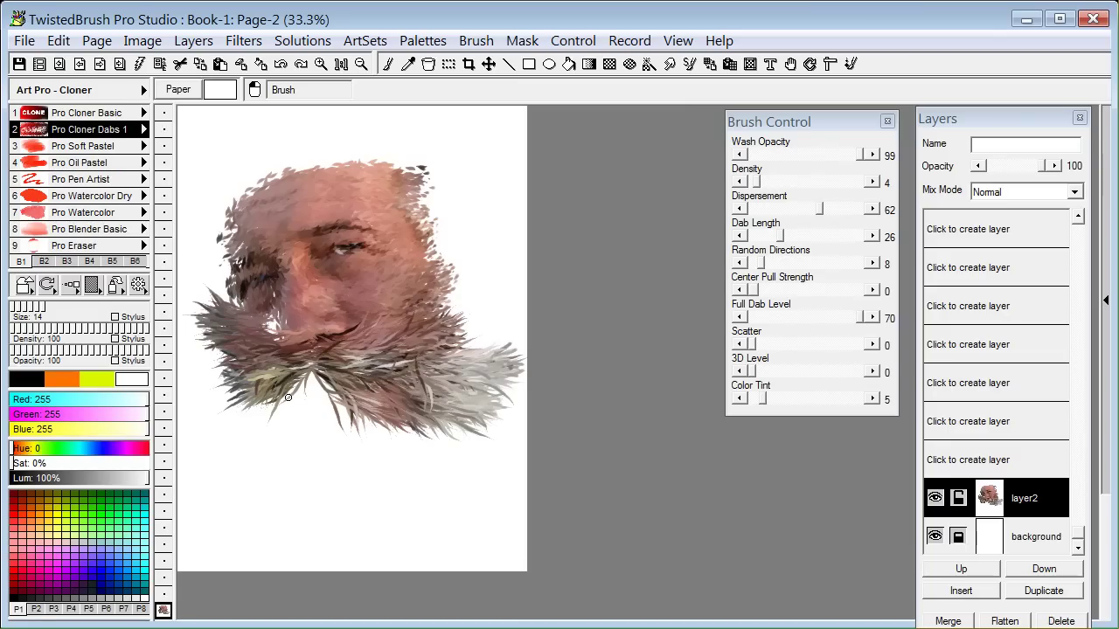
left_click_drag(288, 398, 263, 480)
mouse_move(289, 376)
left_mouse_down()
mouse_move(314, 507)
mouse_move(349, 511)
mouse_move(391, 426)
left_mouse_up()
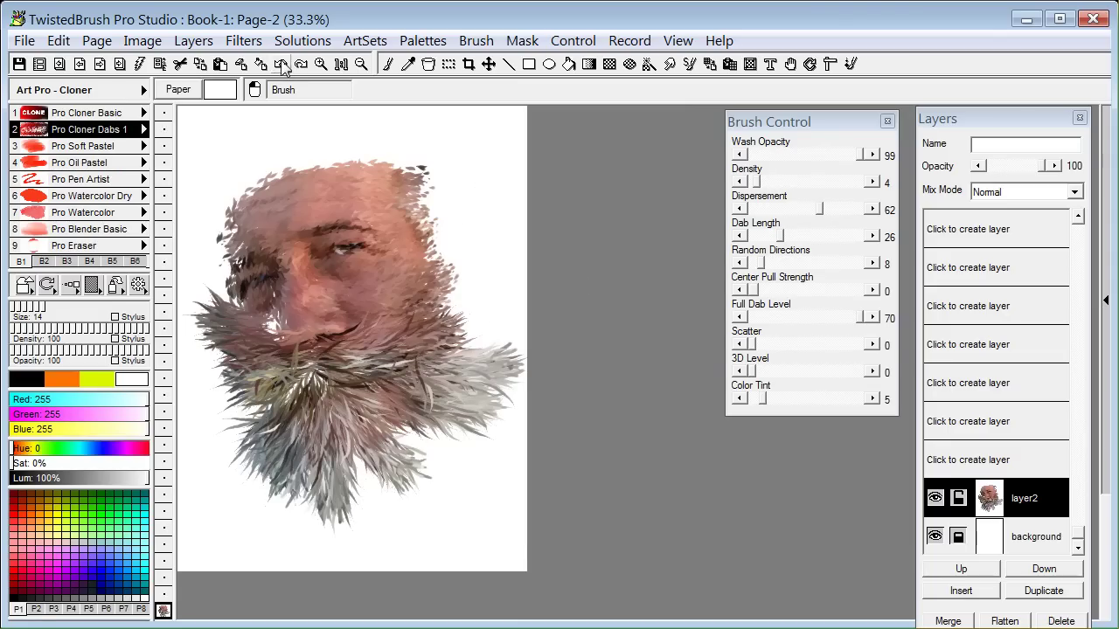
Clear the page, shorten Dab Length to 6, and paint a test stroke across the brow.
left_click(241, 65)
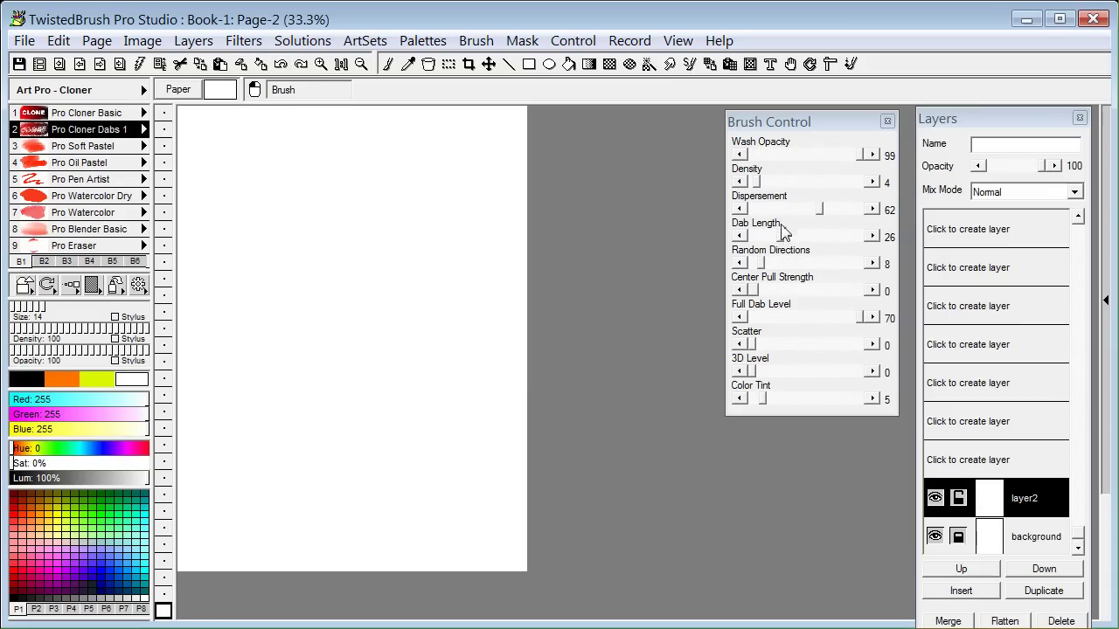
left_click_drag(774, 236, 757, 252)
mouse_move(294, 258)
left_mouse_down()
mouse_move(313, 261)
mouse_move(243, 246)
mouse_move(387, 200)
left_mouse_up()
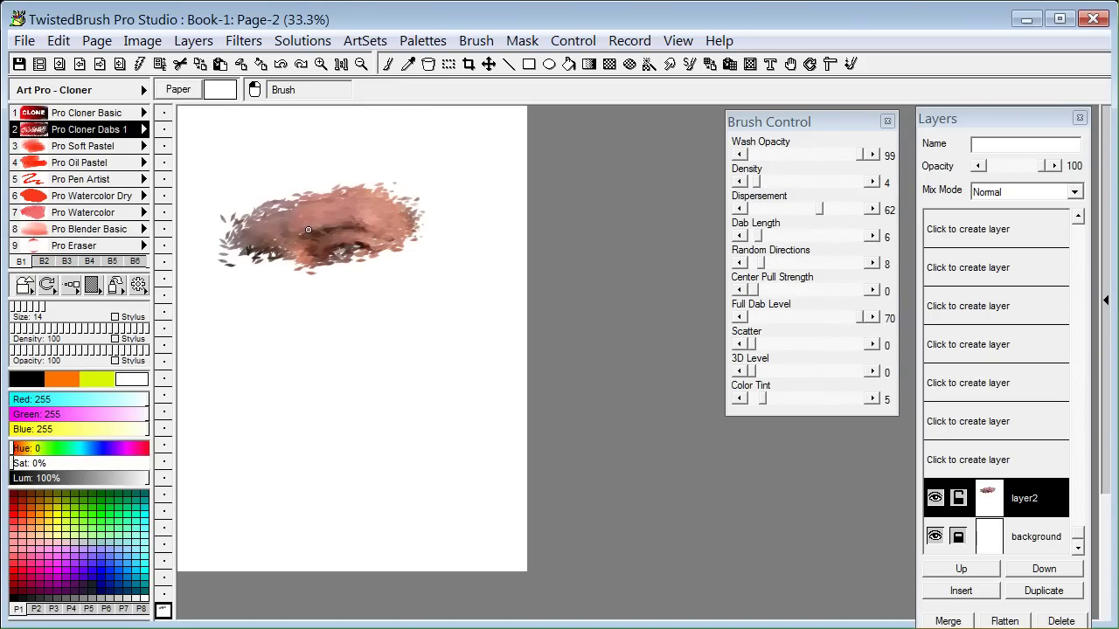
key("t")
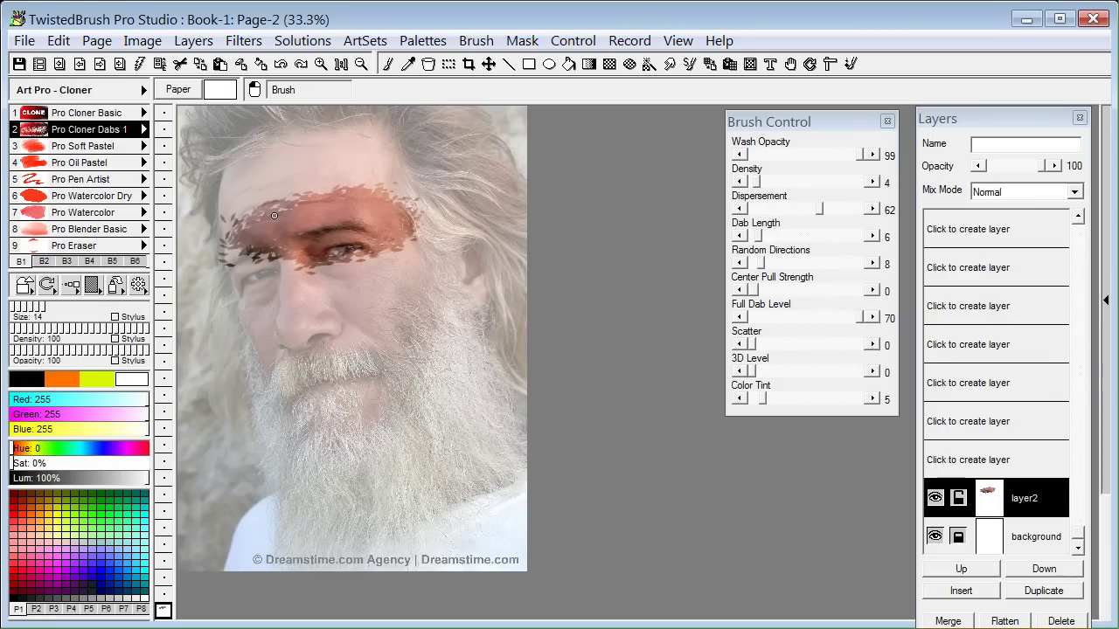
Clone short dabs over the forehead, eye, cheek, mustache and left and lower beard.
mouse_move(293, 216)
left_mouse_down()
mouse_move(222, 236)
mouse_move(358, 189)
mouse_move(217, 231)
mouse_move(350, 187)
mouse_move(240, 212)
mouse_move(269, 185)
mouse_move(243, 190)
mouse_move(353, 164)
mouse_move(244, 178)
mouse_move(291, 166)
mouse_move(232, 167)
mouse_move(361, 180)
mouse_move(426, 245)
mouse_move(381, 166)
mouse_move(396, 219)
mouse_move(378, 228)
mouse_move(395, 302)
mouse_move(301, 264)
mouse_move(358, 258)
mouse_move(283, 273)
mouse_move(292, 238)
mouse_move(308, 305)
mouse_move(303, 269)
mouse_move(371, 291)
mouse_move(314, 287)
mouse_move(392, 309)
mouse_move(316, 311)
mouse_move(372, 326)
left_mouse_up()
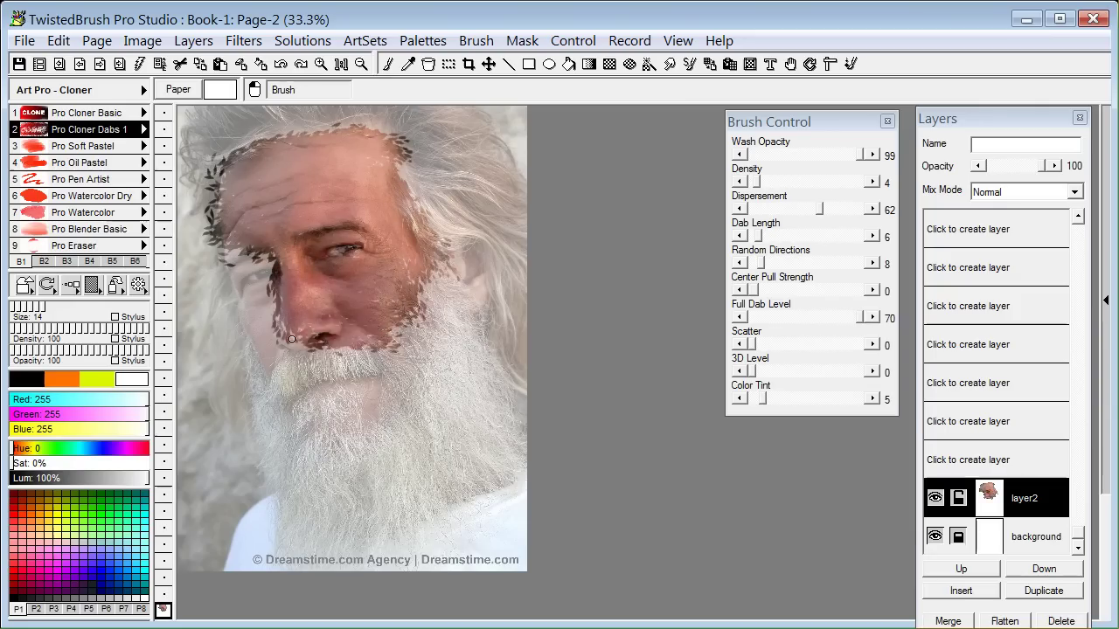
mouse_move(292, 339)
left_mouse_down()
mouse_move(280, 346)
mouse_move(262, 294)
mouse_move(246, 341)
mouse_move(237, 291)
mouse_move(249, 263)
mouse_move(257, 362)
mouse_move(280, 345)
mouse_move(300, 377)
mouse_move(287, 395)
mouse_move(343, 375)
mouse_move(367, 404)
mouse_move(332, 367)
mouse_move(402, 389)
mouse_move(398, 338)
mouse_move(437, 385)
mouse_move(422, 308)
mouse_move(455, 346)
mouse_move(452, 298)
left_mouse_up()
mouse_move(322, 412)
left_mouse_down()
mouse_move(271, 410)
mouse_move(297, 442)
left_mouse_up()
key("ctrl+t")
mouse_move(318, 401)
left_mouse_down()
mouse_move(338, 426)
mouse_move(339, 394)
mouse_move(319, 395)
mouse_move(284, 362)
mouse_move(270, 383)
mouse_move(273, 367)
mouse_move(273, 409)
mouse_move(318, 388)
mouse_move(359, 403)
mouse_move(373, 392)
mouse_move(348, 340)
mouse_move(377, 355)
mouse_move(361, 309)
mouse_move(424, 293)
mouse_move(411, 246)
mouse_move(336, 237)
mouse_move(235, 253)
mouse_move(265, 263)
mouse_move(227, 269)
mouse_move(277, 234)
mouse_move(234, 248)
left_mouse_up()
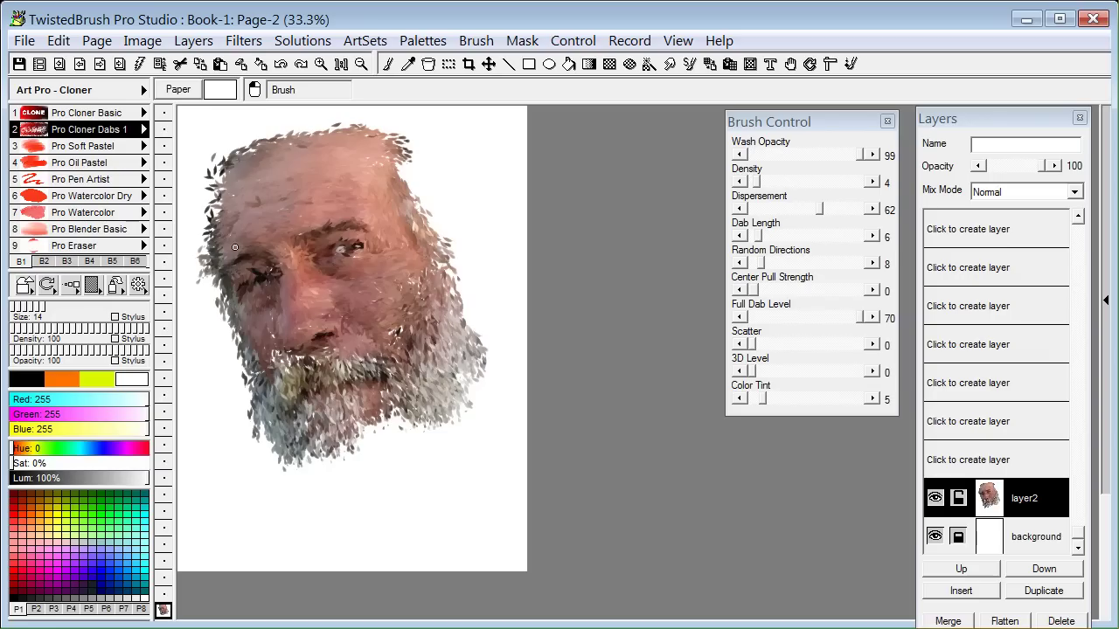
Move the Brush Control panel aside and add short cloned dabs over the right cheek and beard.
left_click(342, 65)
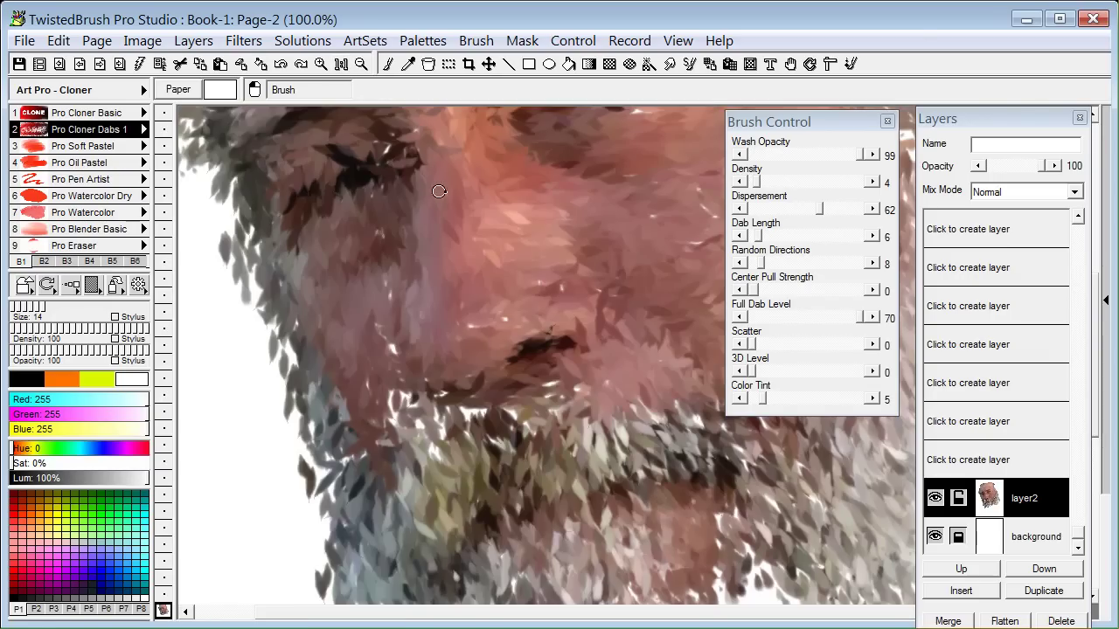
mouse_move(549, 254)
left_mouse_down()
mouse_move(561, 228)
mouse_move(436, 388)
mouse_move(506, 339)
mouse_move(537, 286)
mouse_move(626, 258)
mouse_move(480, 437)
mouse_move(417, 481)
mouse_move(450, 481)
mouse_move(407, 501)
mouse_move(283, 455)
mouse_move(311, 415)
mouse_move(320, 511)
mouse_move(309, 322)
mouse_move(299, 328)
mouse_move(366, 239)
mouse_move(488, 179)
mouse_move(366, 181)
mouse_move(418, 208)
mouse_move(535, 176)
left_mouse_up()
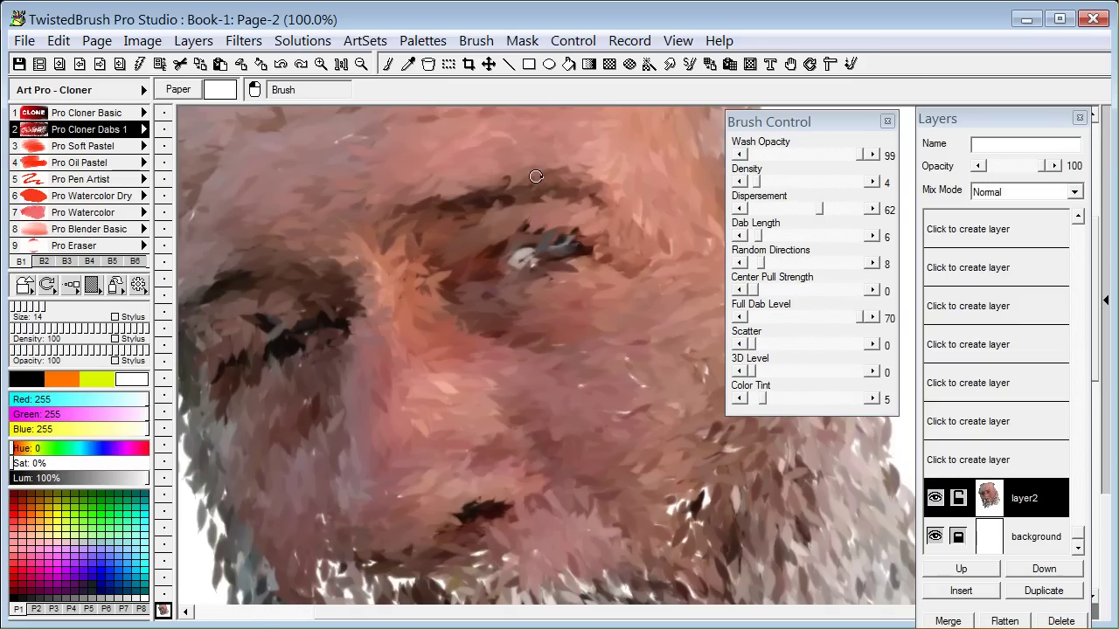
left_click_drag(749, 129, 878, 129)
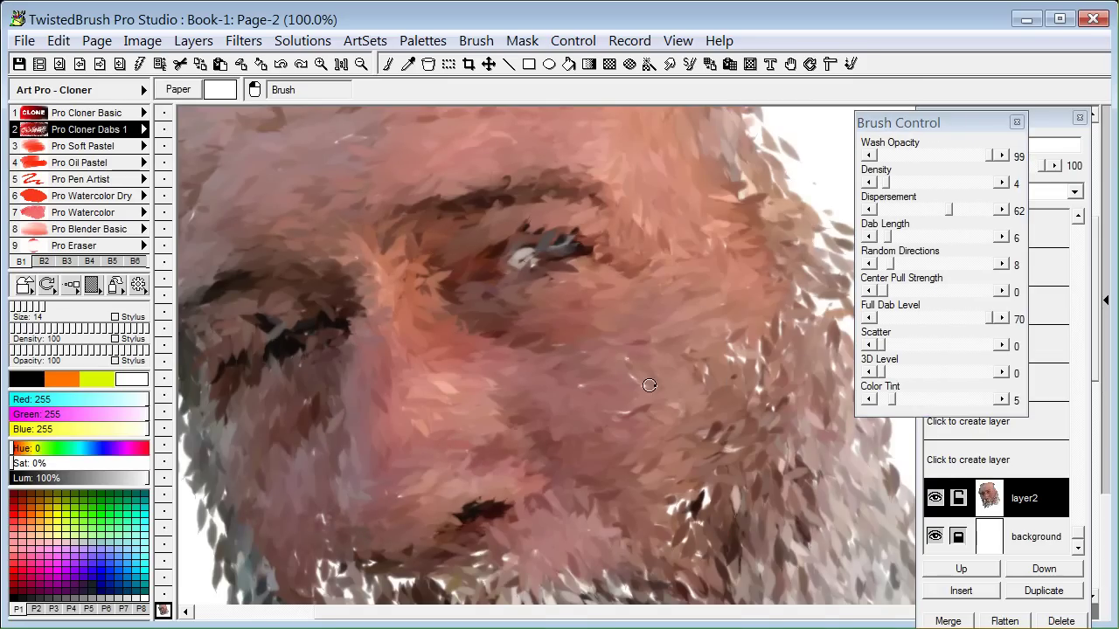
mouse_move(690, 337)
left_mouse_down()
mouse_move(726, 406)
mouse_move(664, 463)
mouse_move(716, 507)
mouse_move(651, 546)
left_mouse_up()
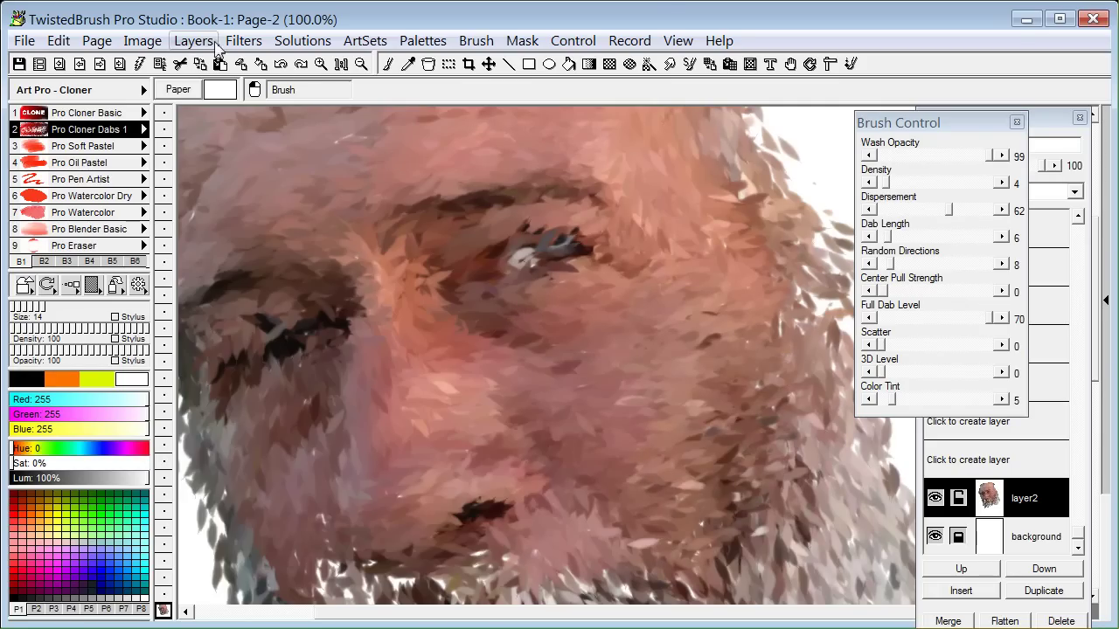
Apply Photo Detailer with 51.6% edge detail, 39.5% contrast and 47% saturation.
left_click(241, 42)
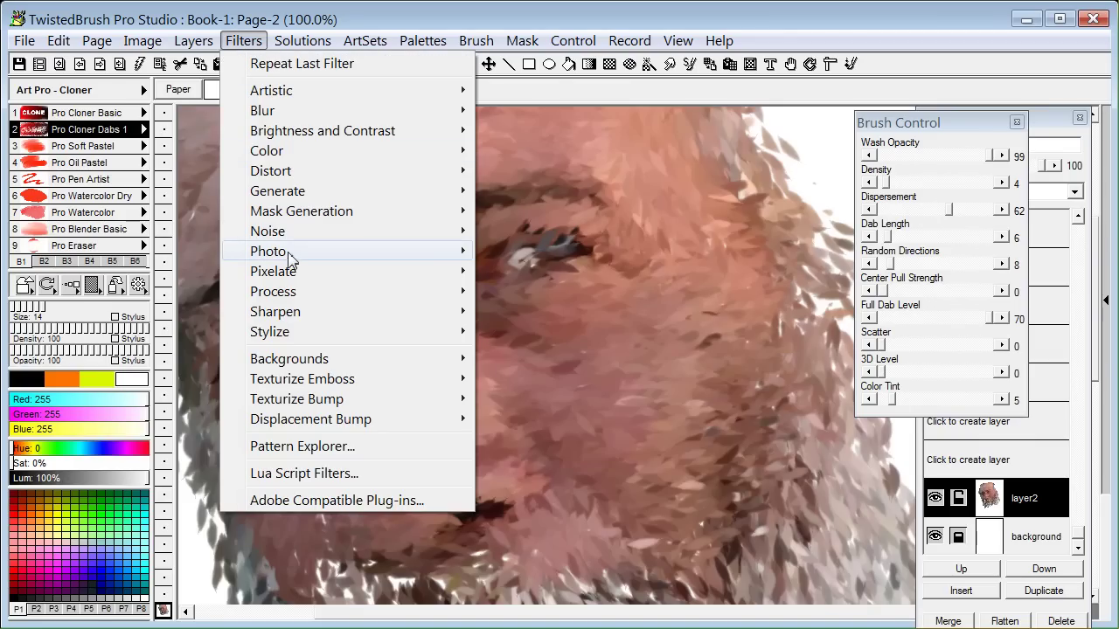
mouse_move(289, 258)
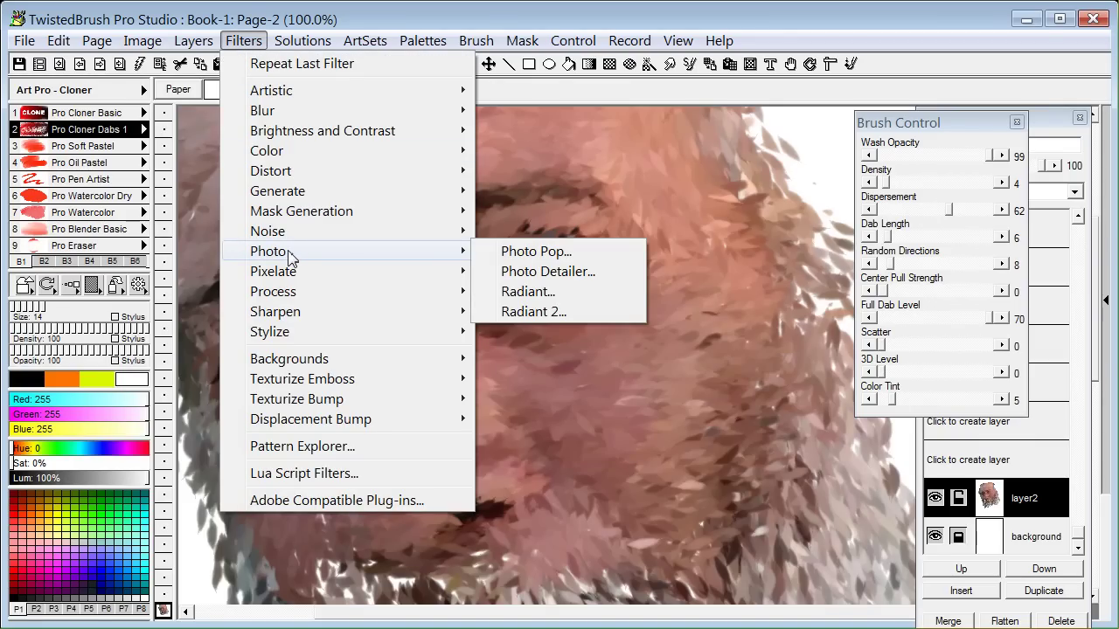
left_click(568, 276)
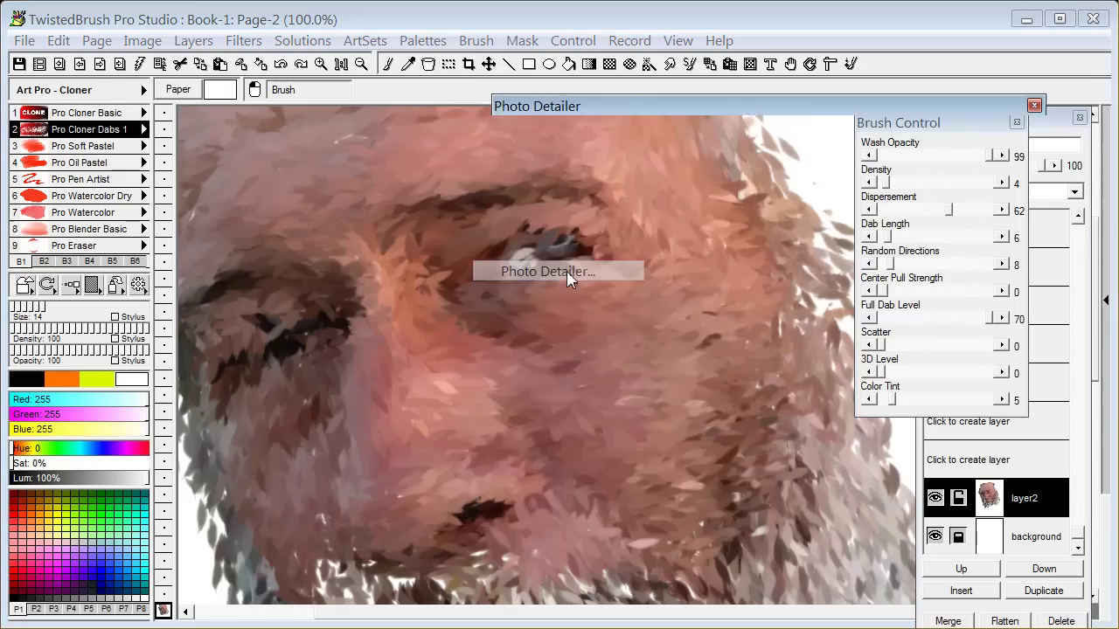
left_click_drag(626, 106, 786, 64)
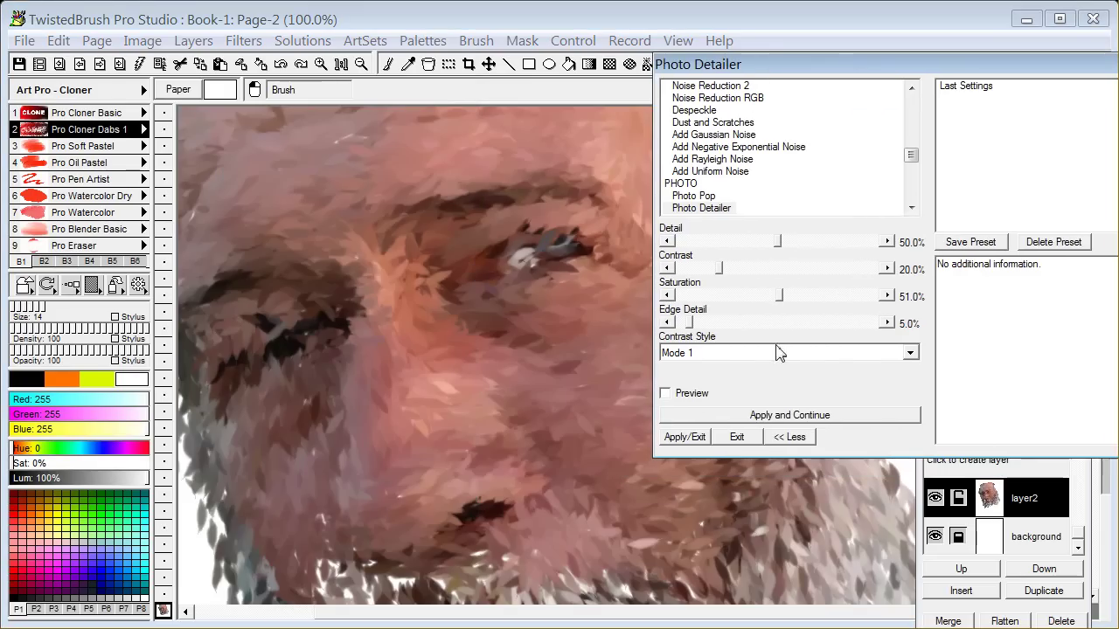
left_click_drag(692, 325, 779, 325)
left_click(749, 297)
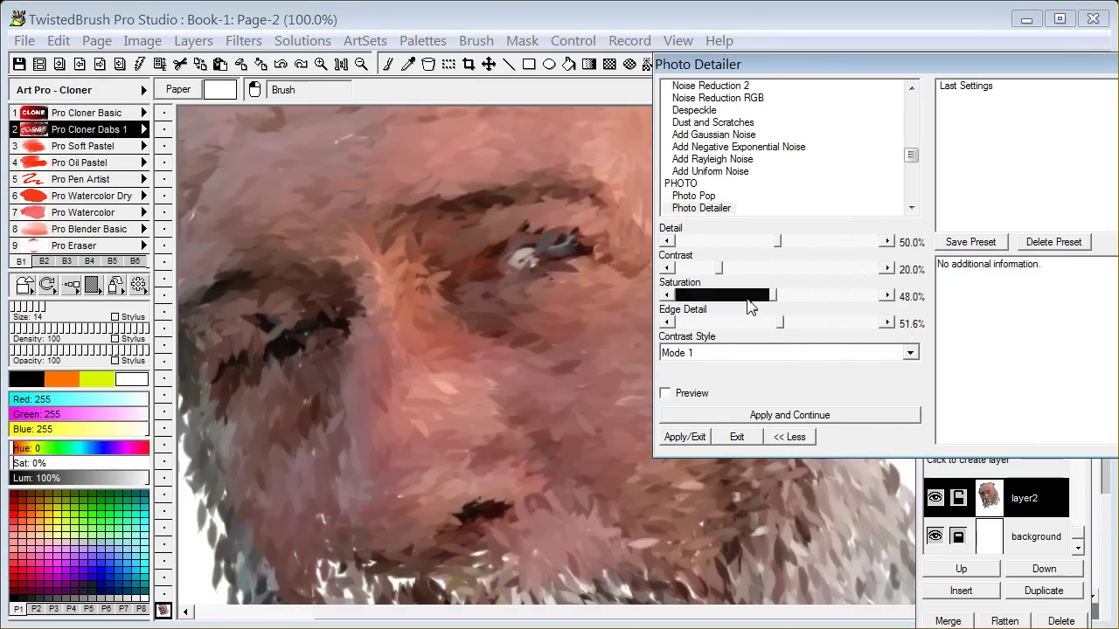
left_click_drag(719, 270, 759, 271)
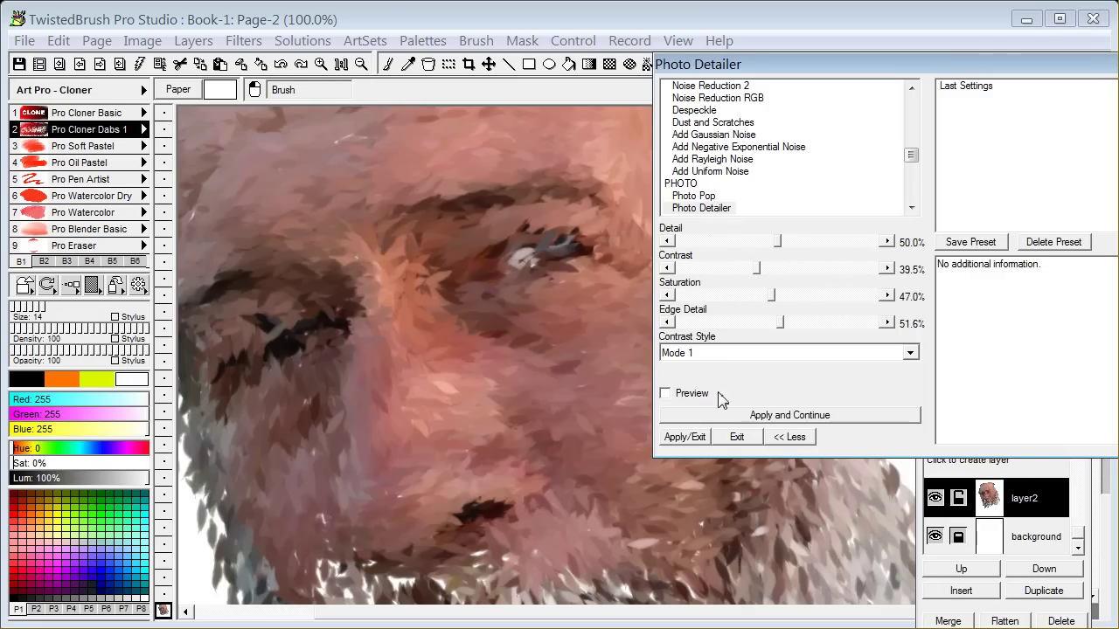
left_click(691, 394)
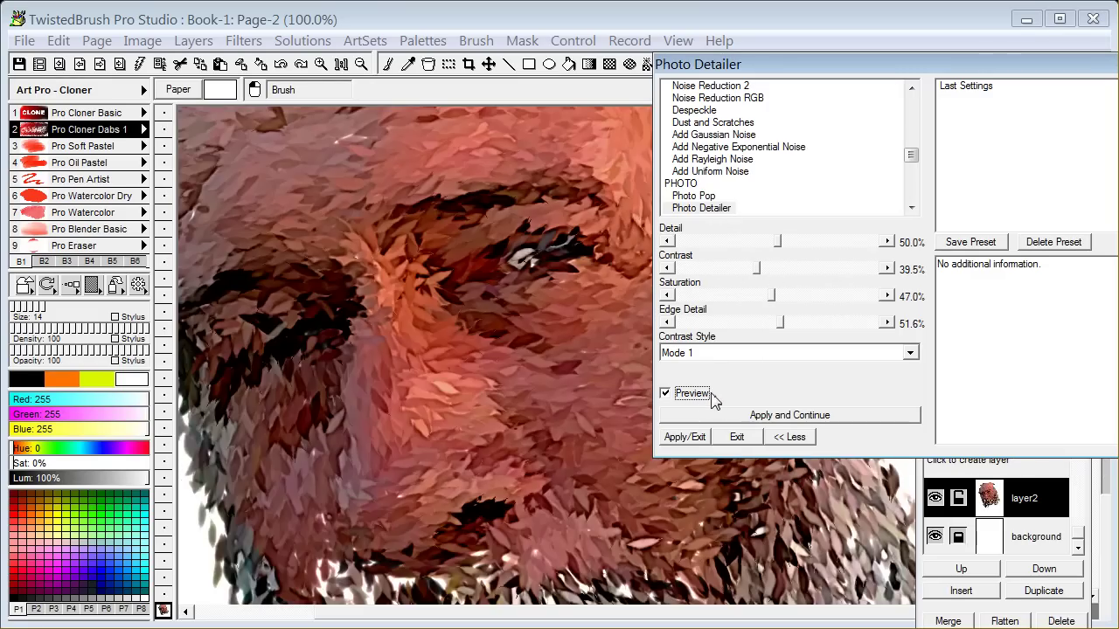
left_click(705, 438)
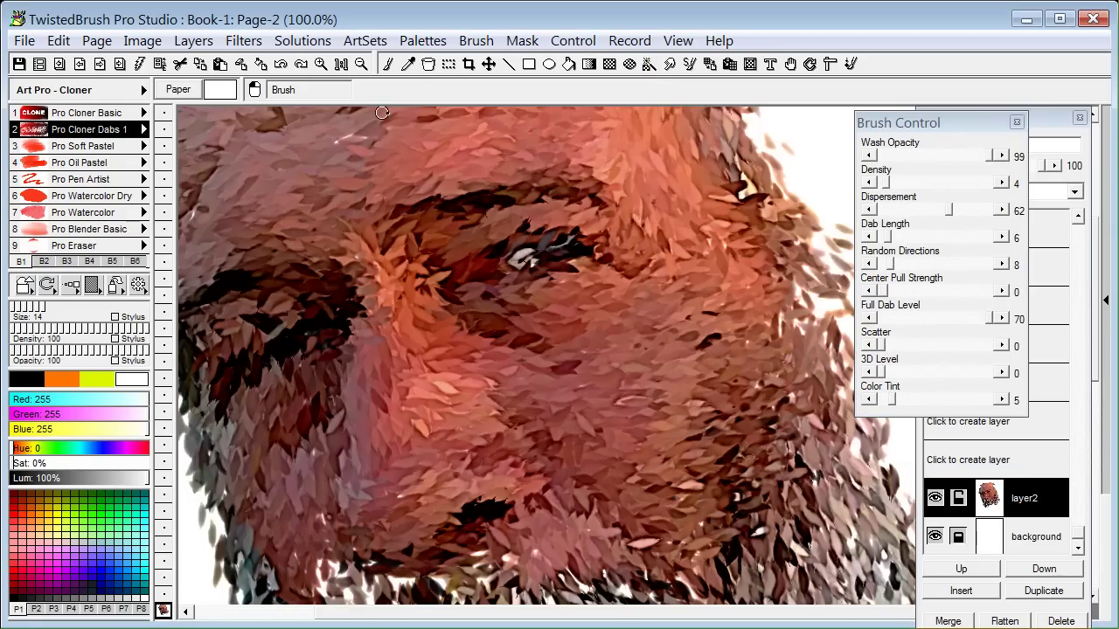
Check the whole detailed portrait, then clear the page to white.
left_click(342, 65)
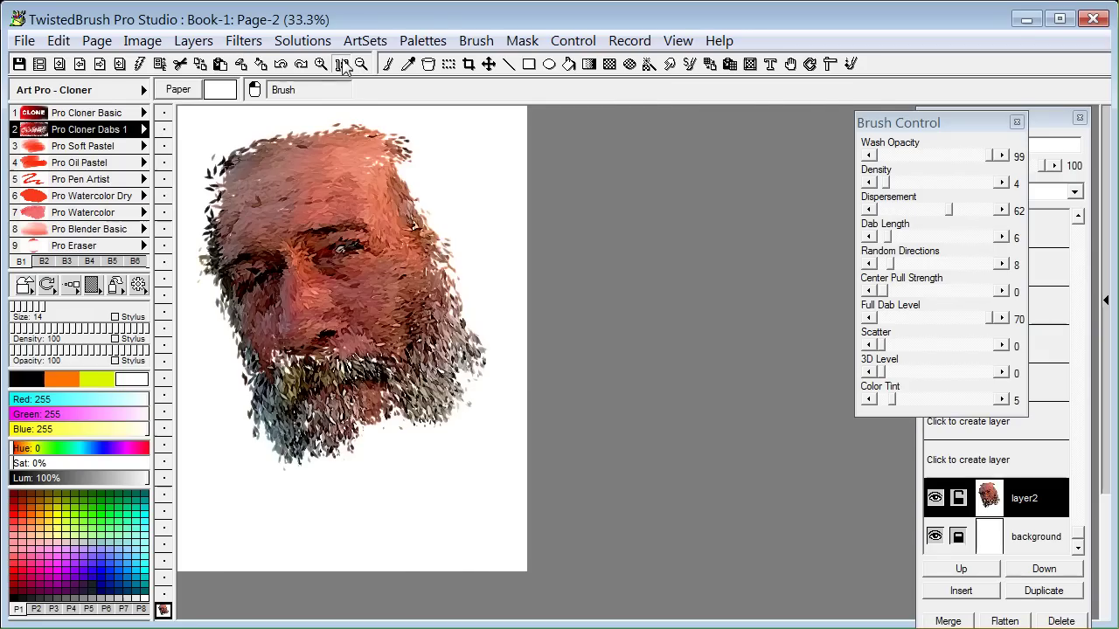
left_click(341, 64)
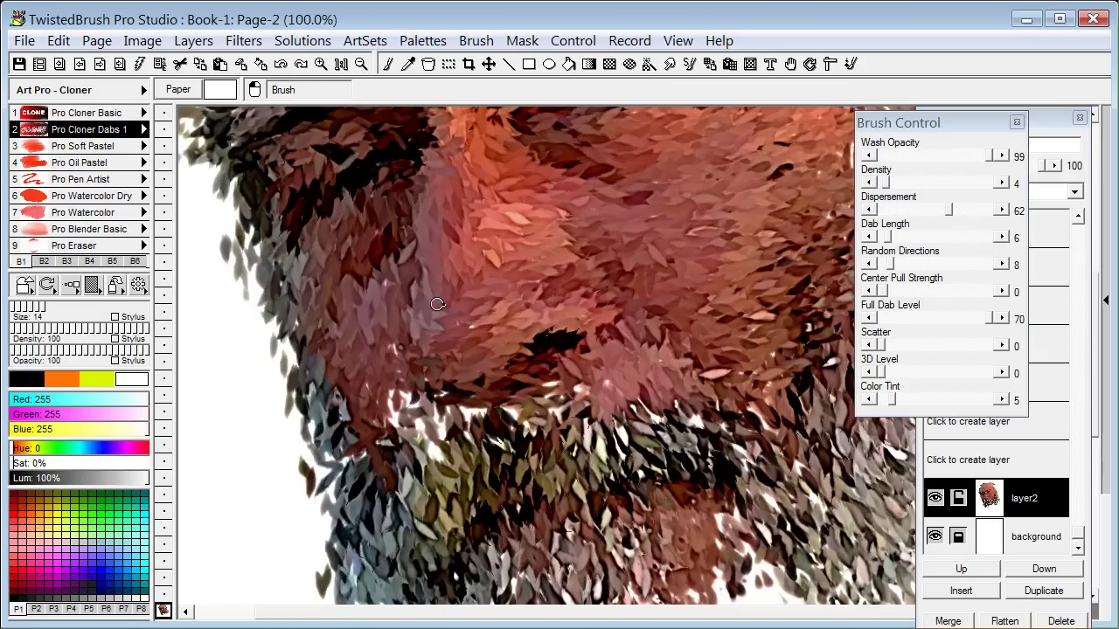
left_click(242, 65)
Make Page-1 with the high-contrast layer3 visible the clone source, then return to Page-2.
key("Page_Up")
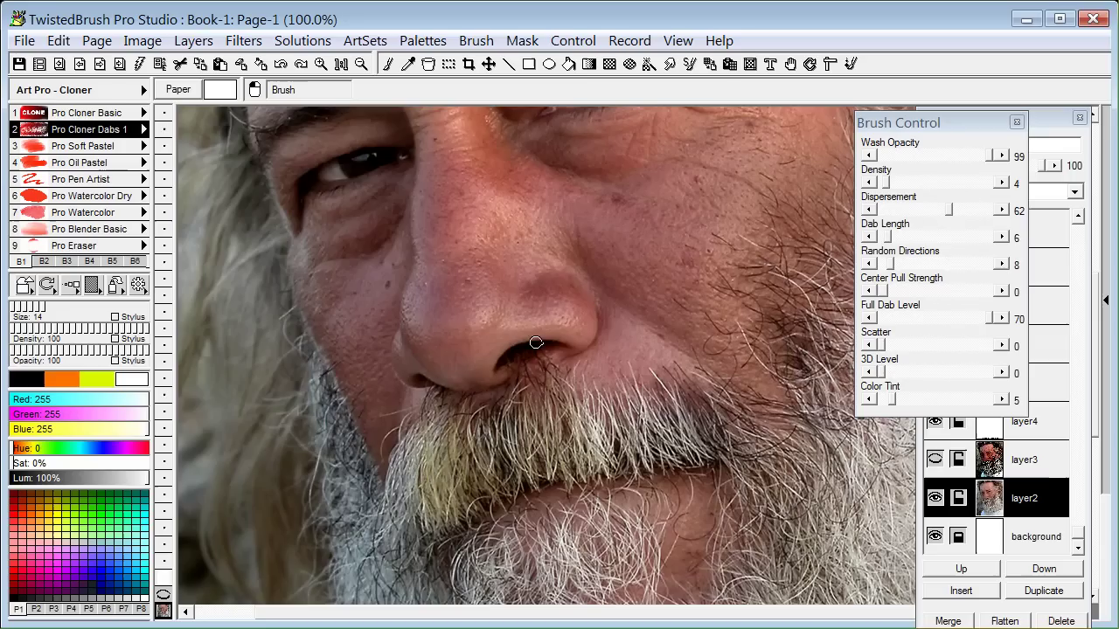
left_click(934, 459)
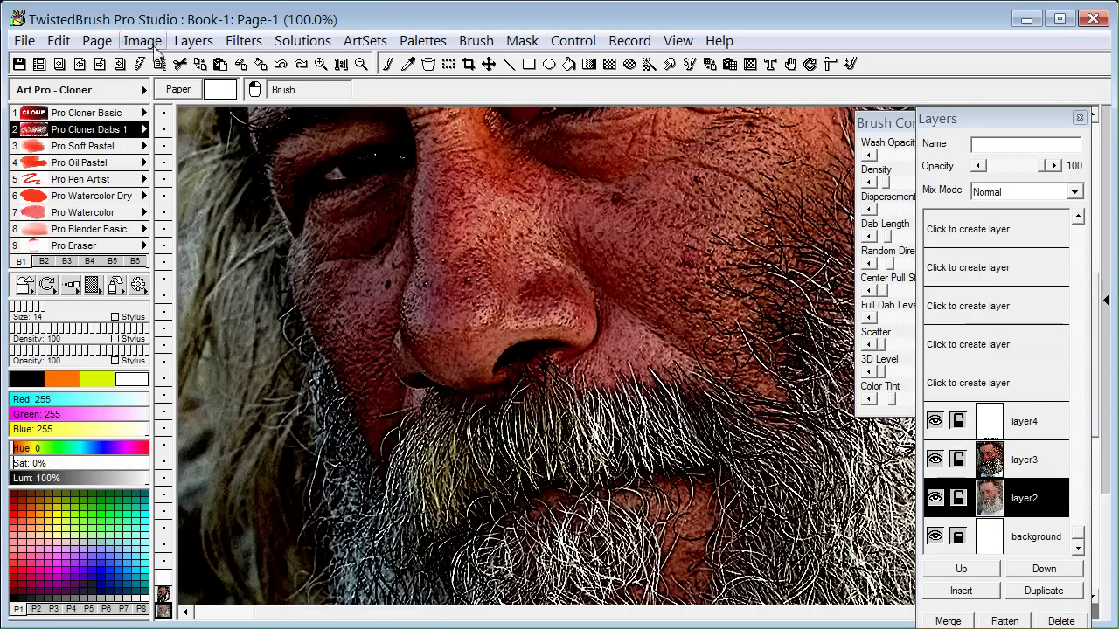
left_click(96, 40)
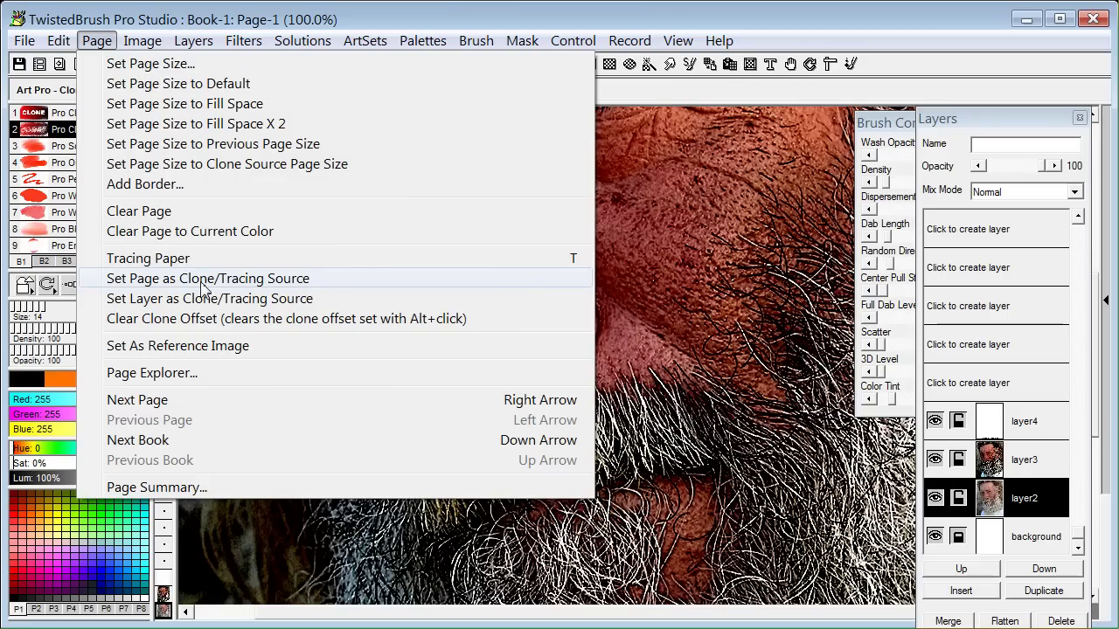
left_click(205, 280)
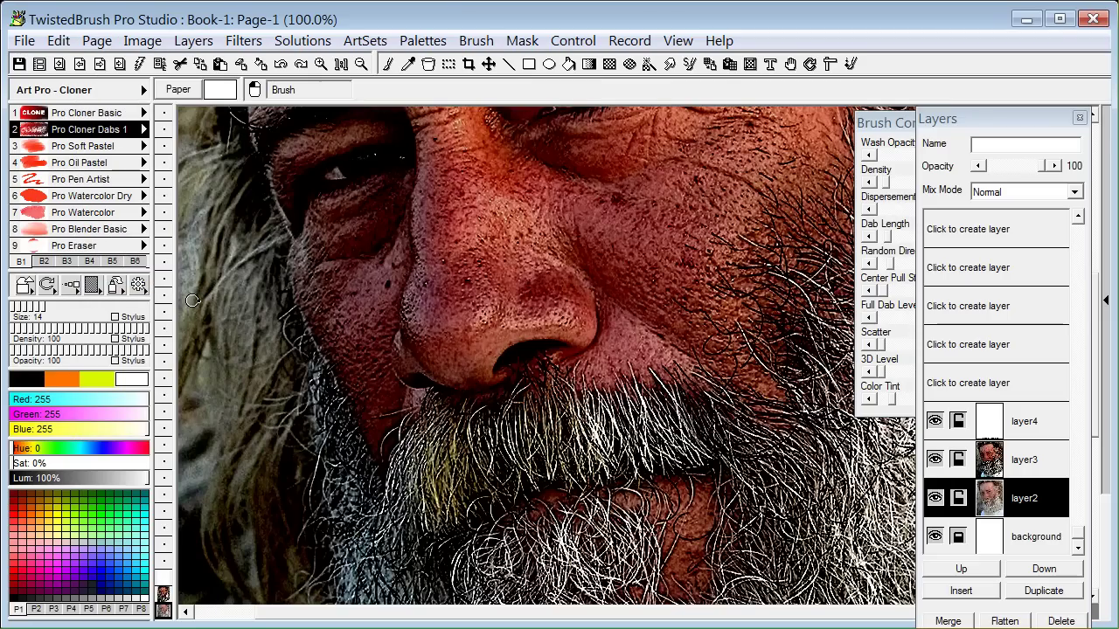
key("Page_Down")
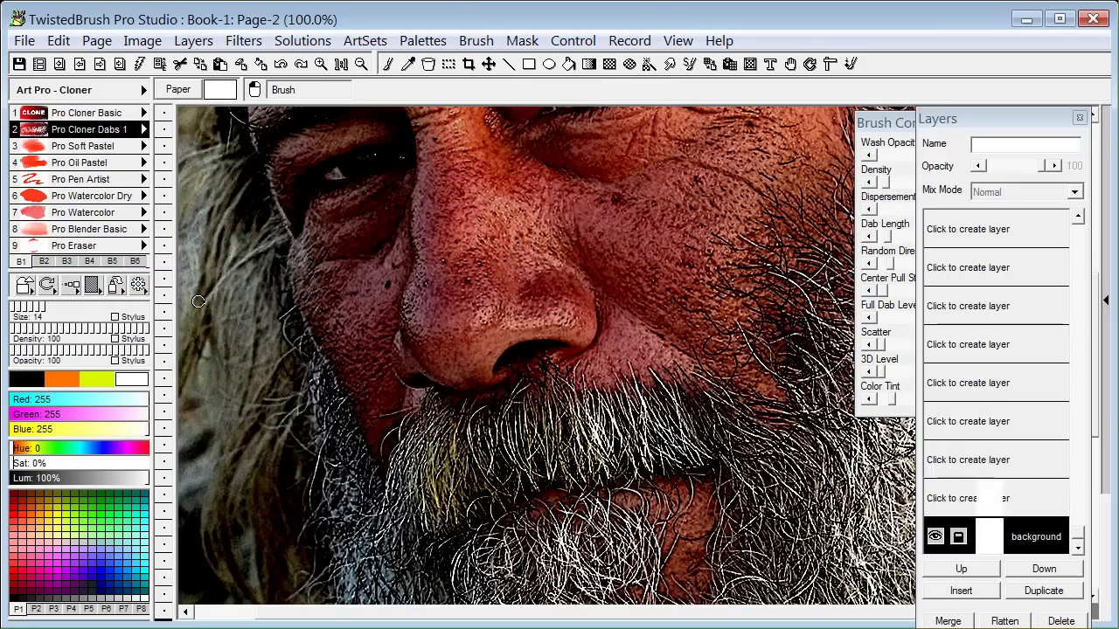
Clone a diagonal stroke of reddish dabs across blank Page-2 with Pro Cloner Dabs 1.
mouse_move(450, 194)
left_mouse_down()
mouse_move(311, 273)
mouse_move(419, 208)
mouse_move(431, 227)
mouse_move(586, 203)
mouse_move(556, 250)
mouse_move(522, 258)
mouse_move(617, 235)
mouse_move(402, 344)
mouse_move(650, 256)
mouse_move(706, 307)
mouse_move(487, 423)
mouse_move(716, 337)
mouse_move(675, 271)
mouse_move(638, 260)
mouse_move(703, 203)
mouse_move(700, 171)
mouse_move(679, 147)
mouse_move(527, 156)
mouse_move(398, 264)
mouse_move(454, 380)
mouse_move(614, 305)
mouse_move(598, 370)
mouse_move(497, 422)
mouse_move(811, 332)
mouse_move(712, 410)
mouse_move(673, 388)
mouse_move(494, 447)
mouse_move(391, 421)
mouse_move(439, 297)
mouse_move(434, 249)
mouse_move(342, 413)
left_mouse_up()
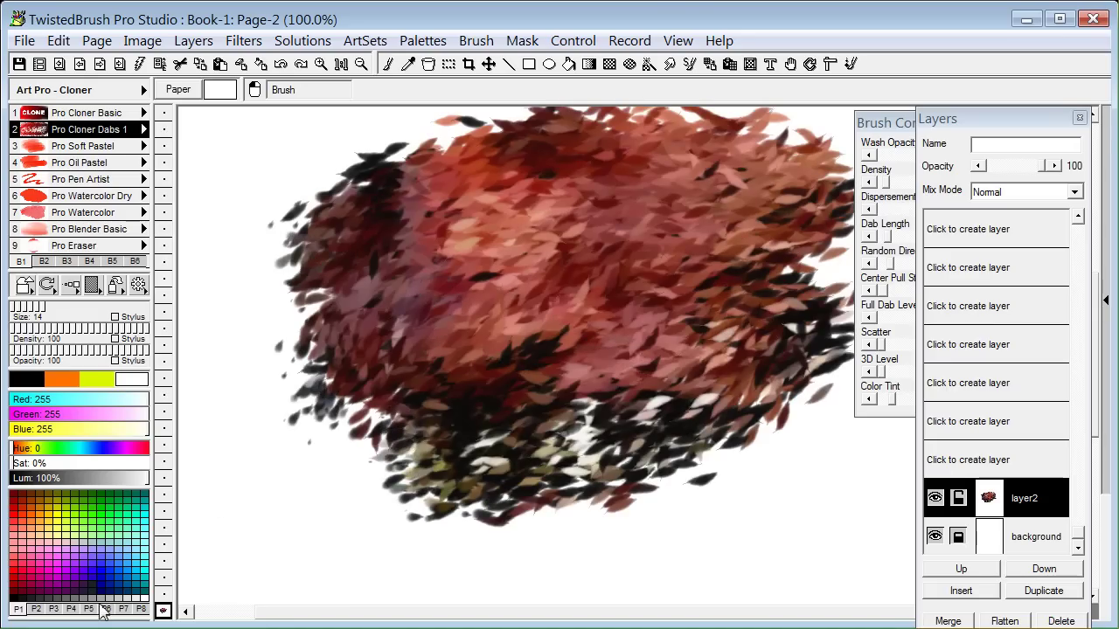